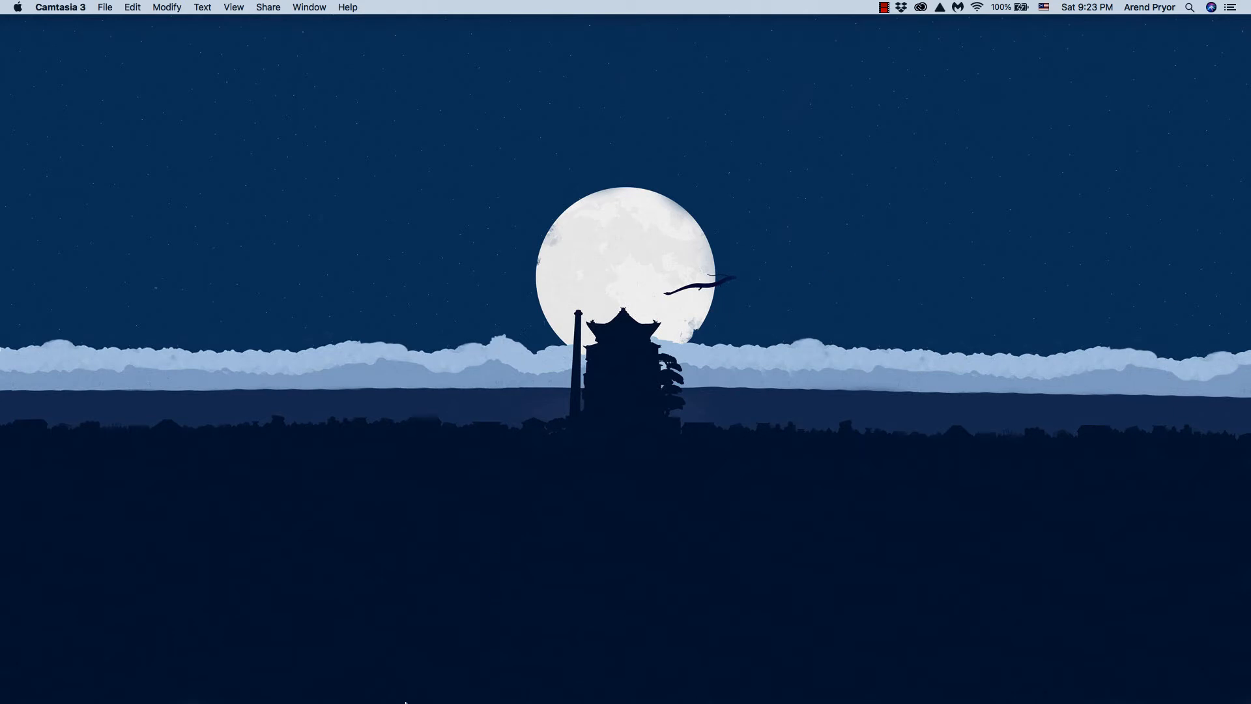
- Place the Sketch app from Launchpad in the Dock and leave Launchpad
mouse_move(391, 701)
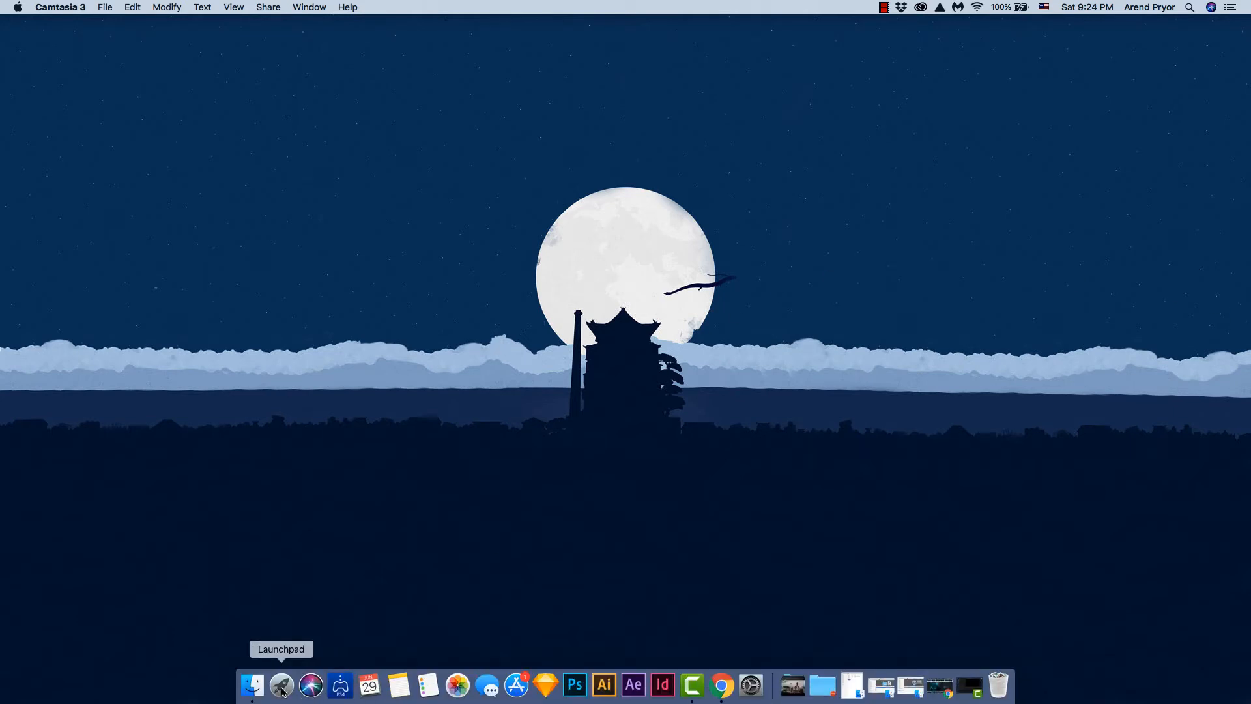
click(282, 689)
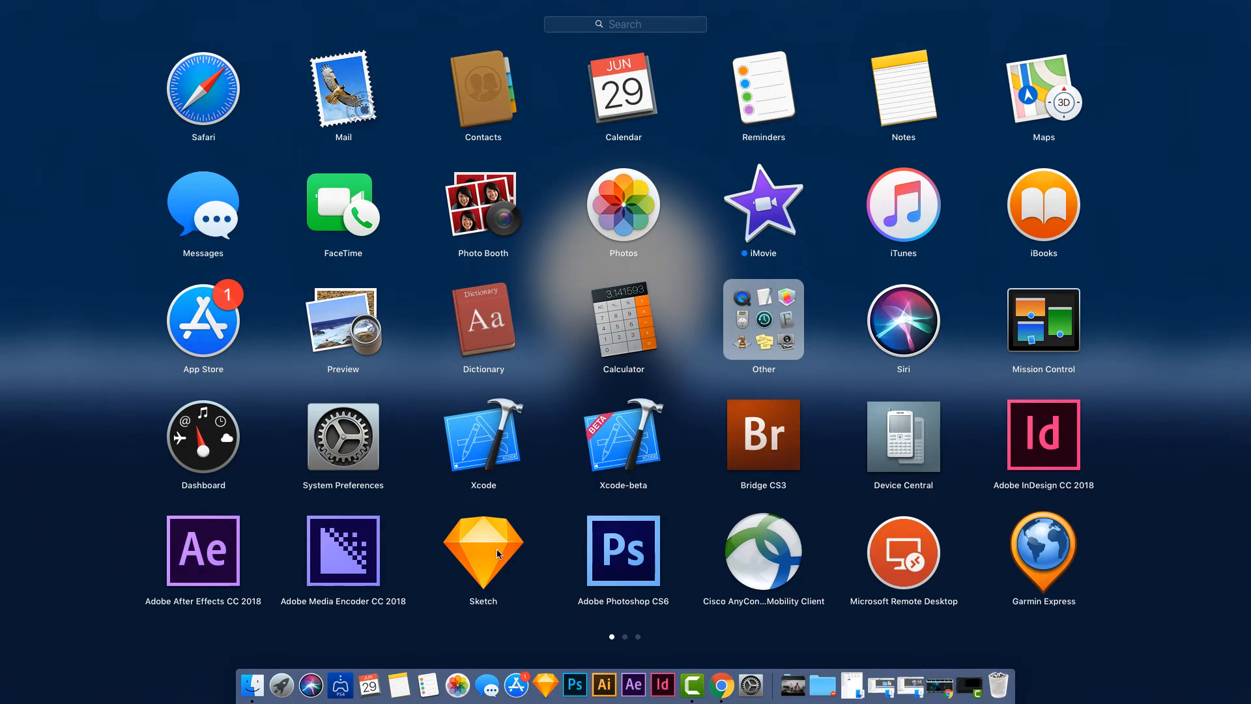
scroll(456, 541, right, 3)
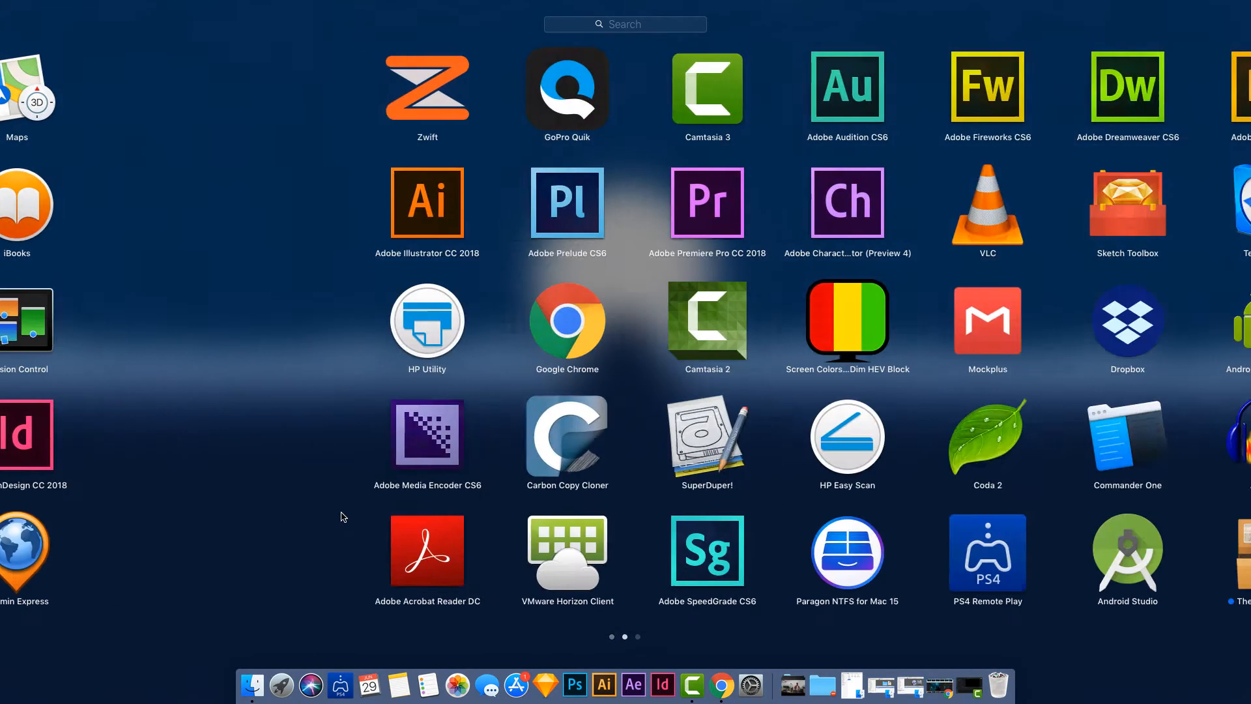
scroll(382, 506, left, 3)
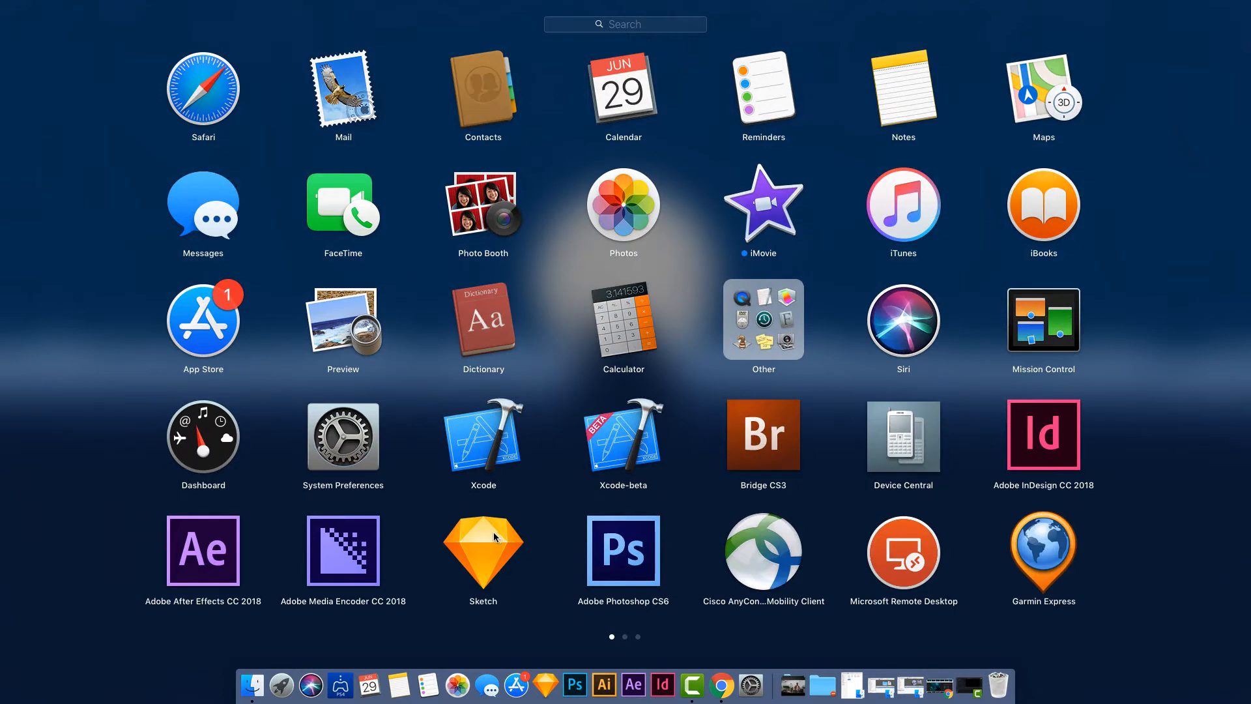
mouse_move(494, 532)
mouse_down()
mouse_move(550, 645)
mouse_move(549, 681)
mouse_up()
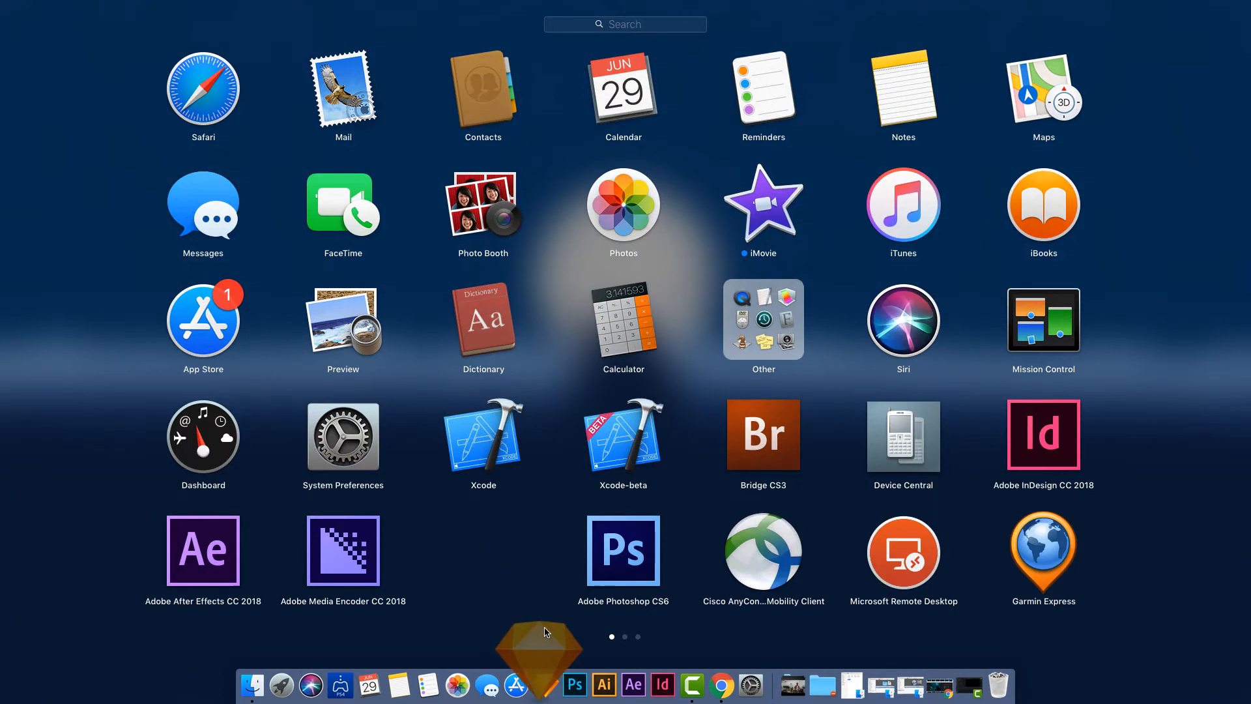
click(114, 482)
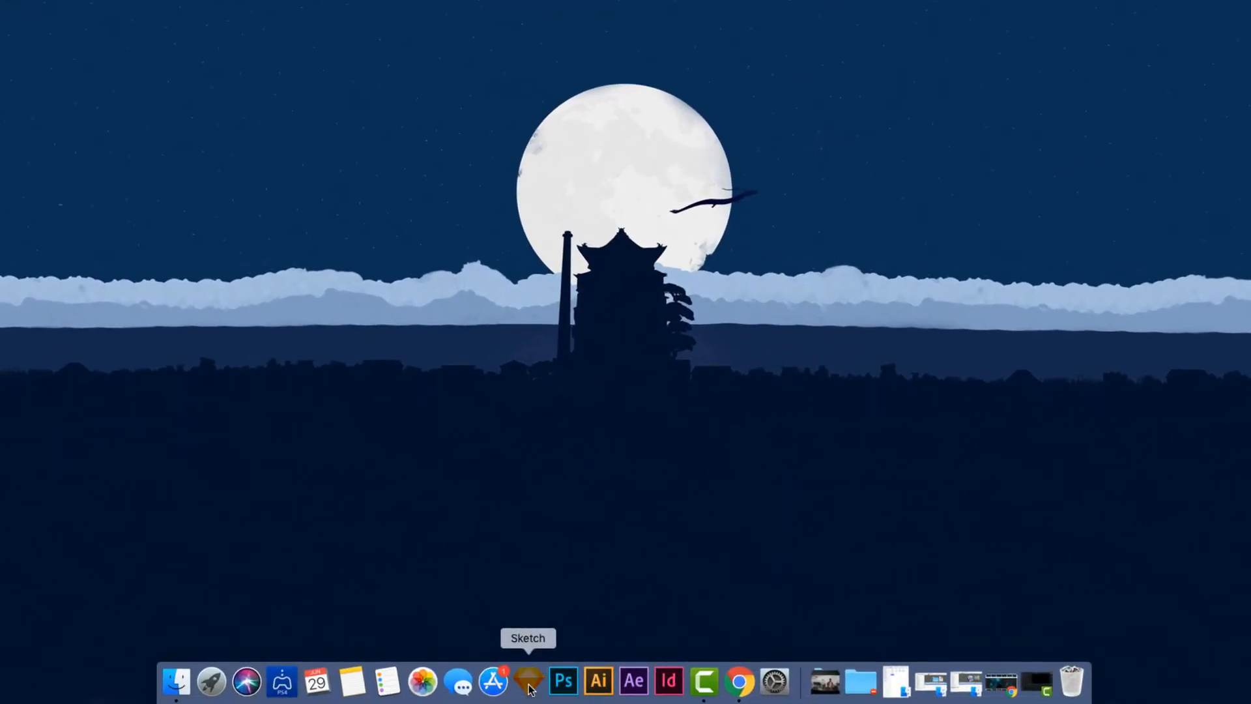
- Launch Sketch and create a new blank document in a full-screen window
right_click(529, 684)
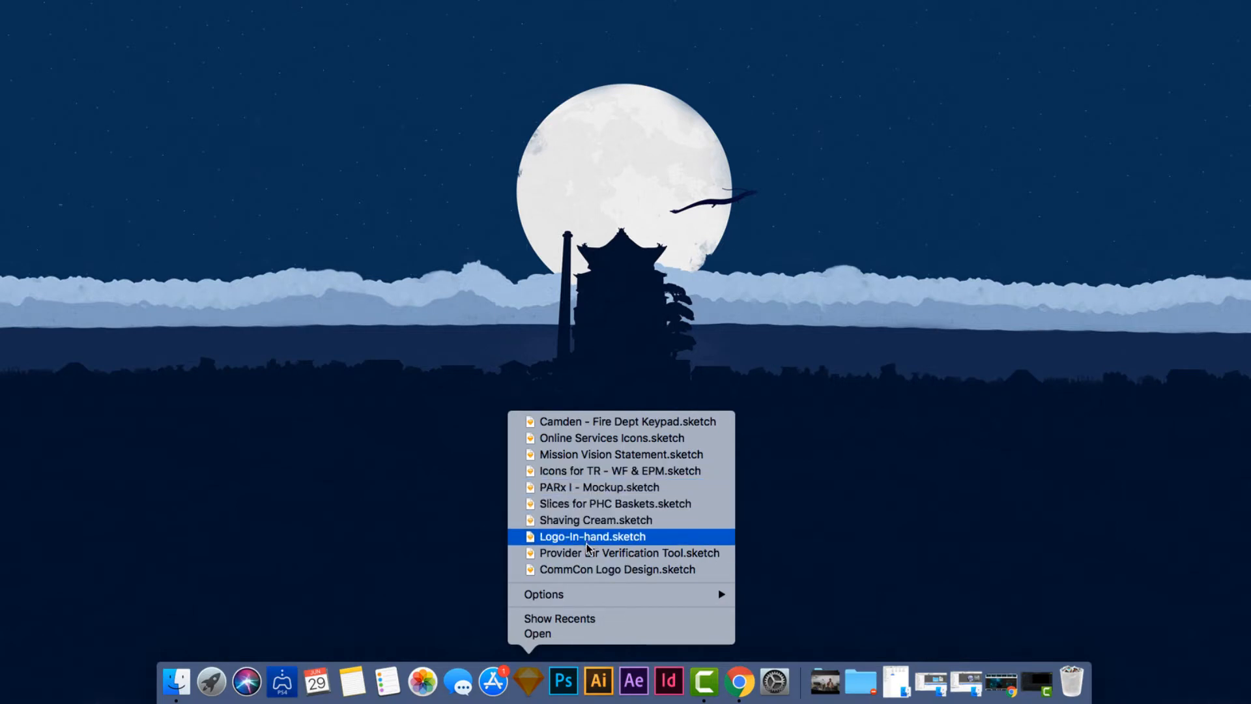
click(543, 634)
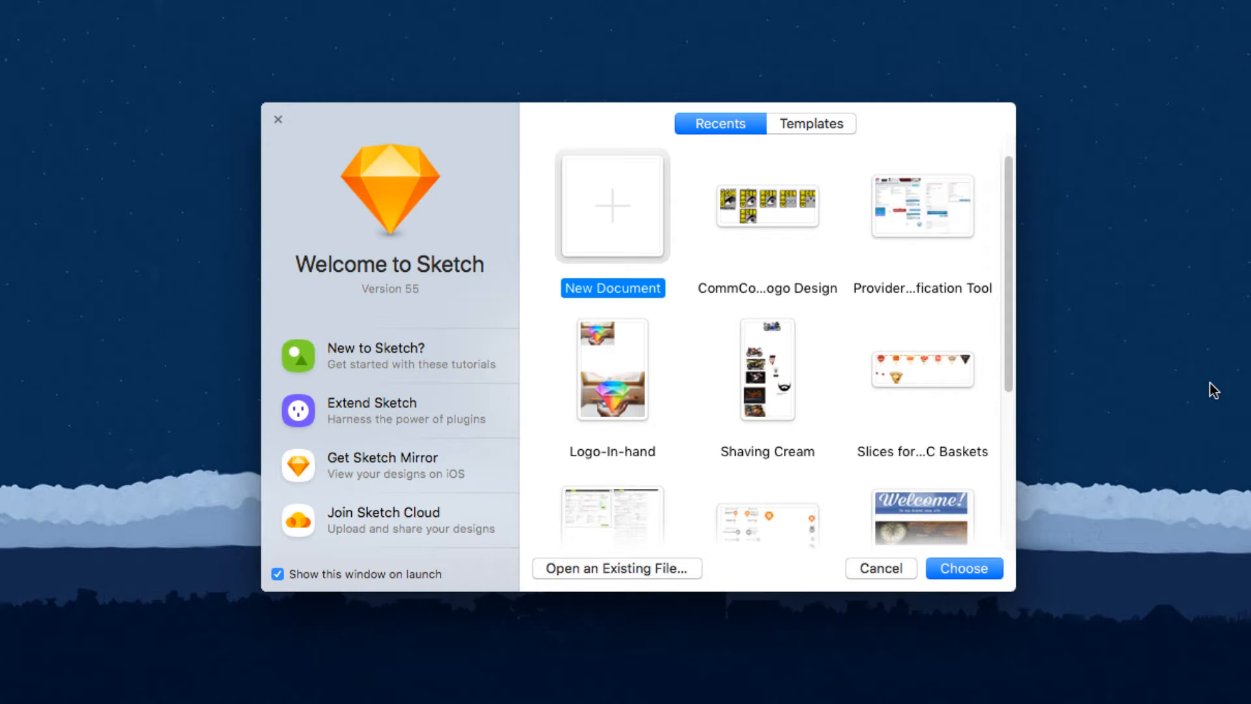
click(827, 125)
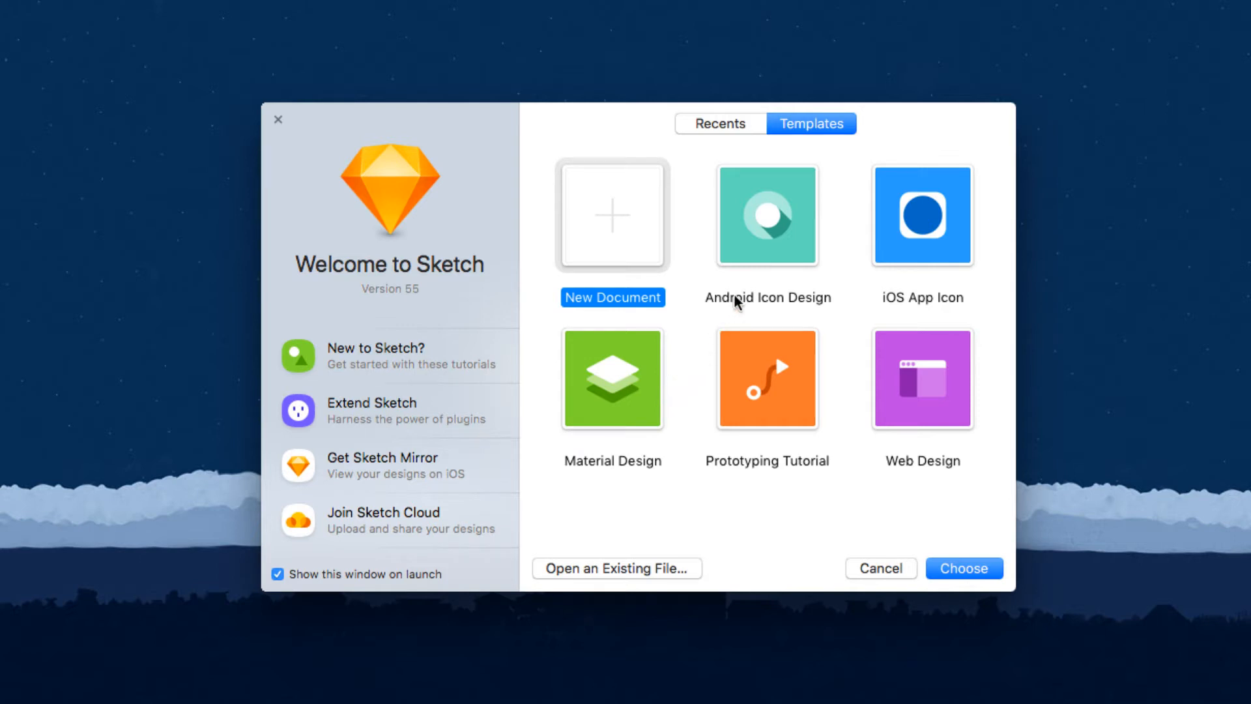
click(722, 124)
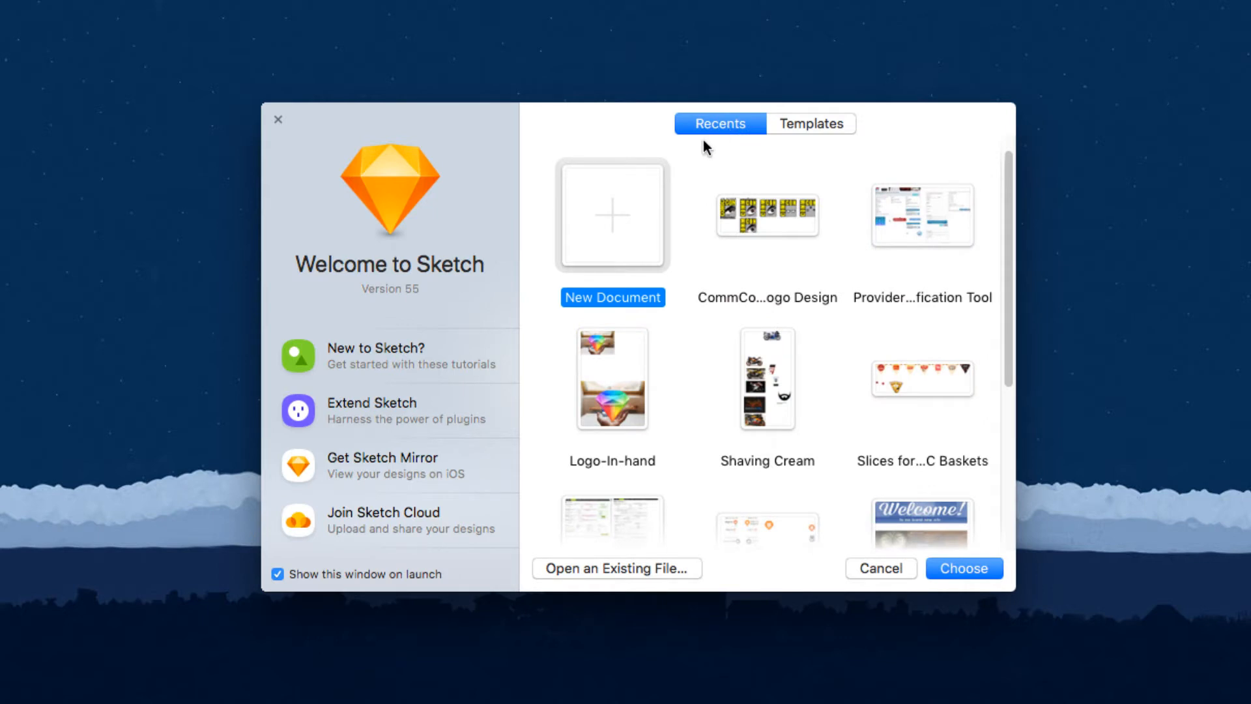
double_click(611, 215)
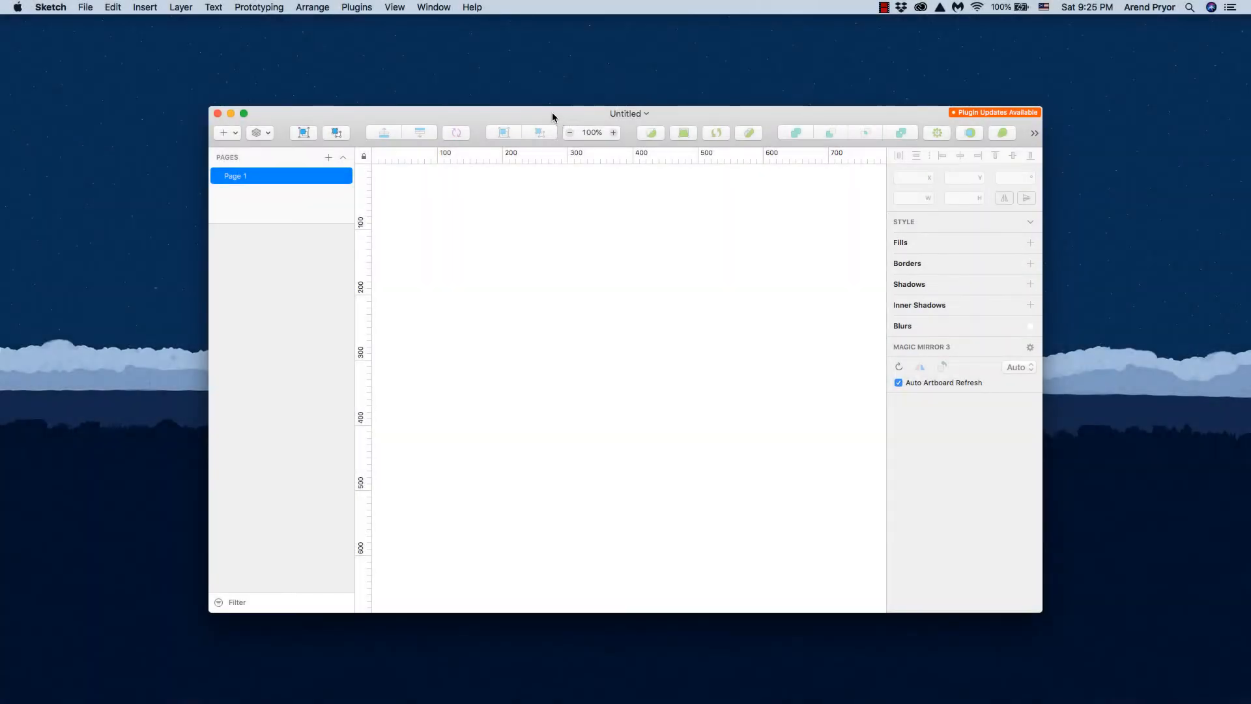
click(244, 114)
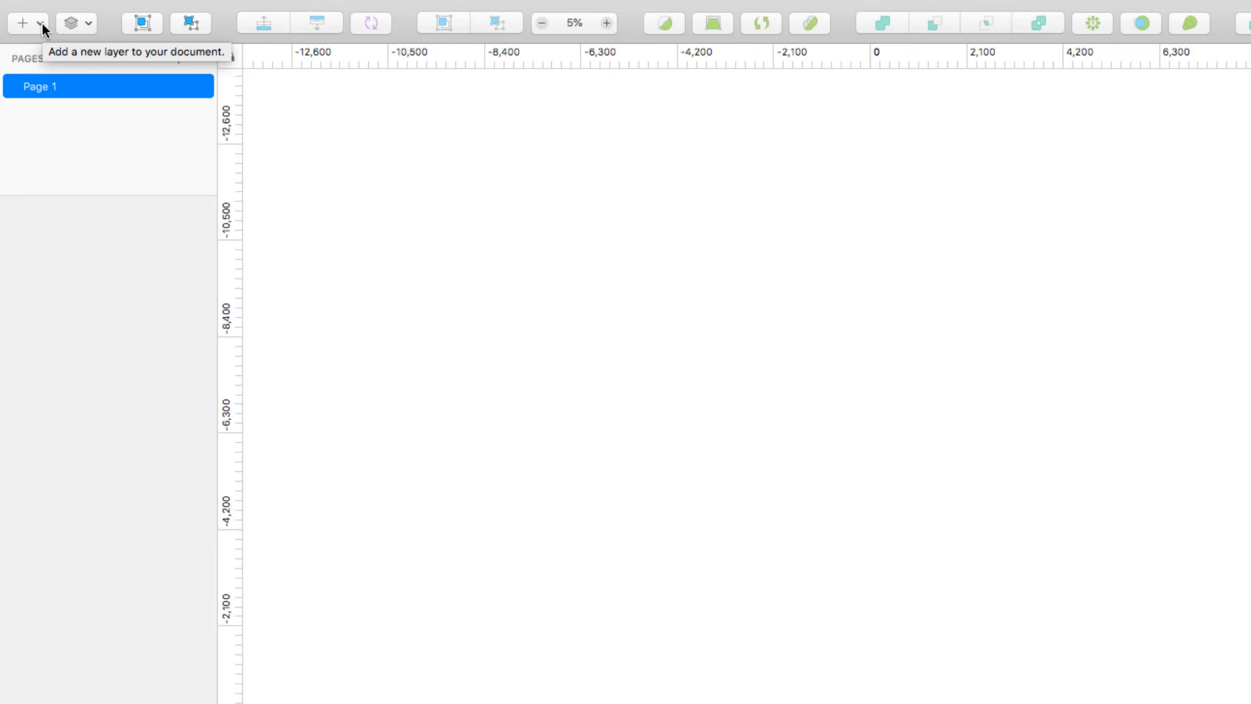
- Start the Artboard tool and save a custom size preset named Custom Preset at 100 × 100 px
click(42, 22)
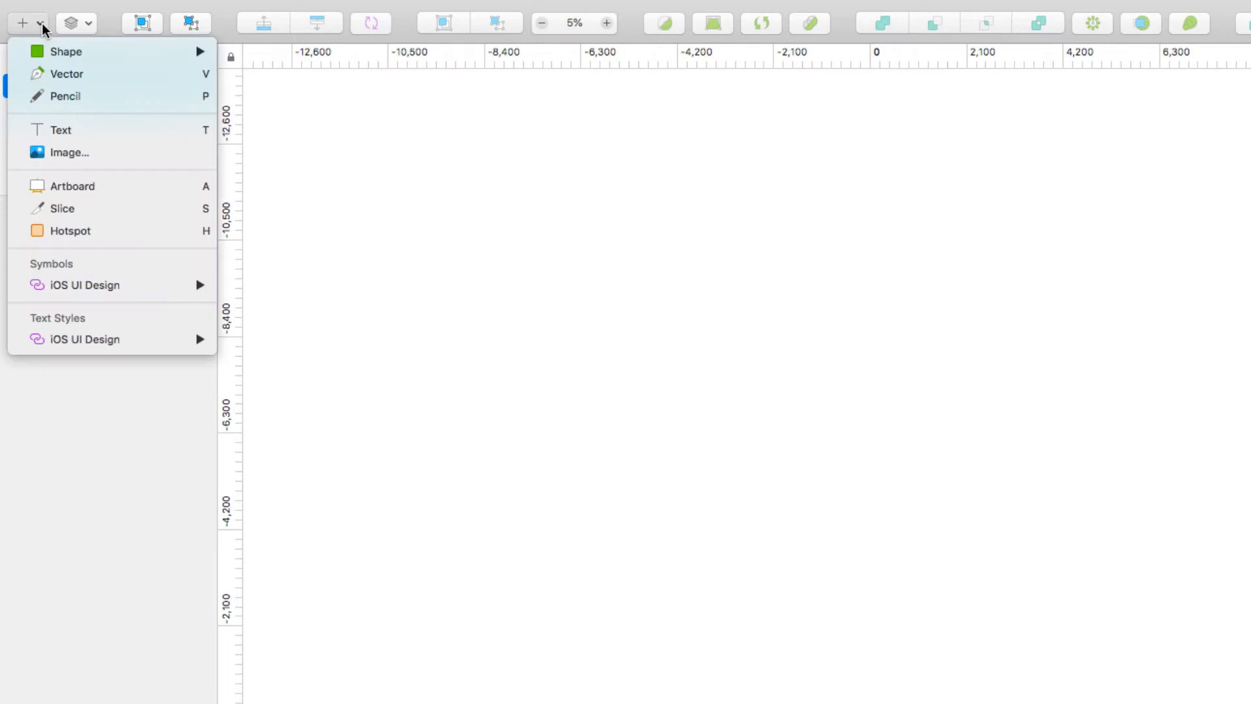
click(156, 187)
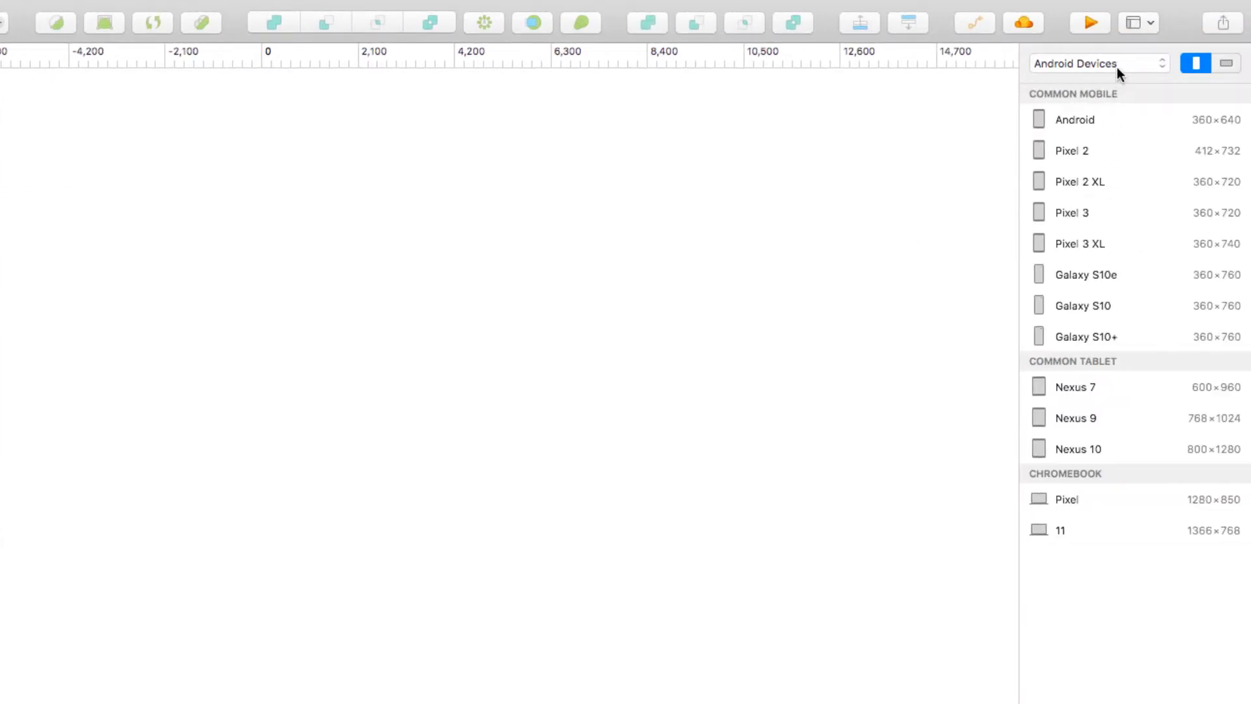
click(1141, 64)
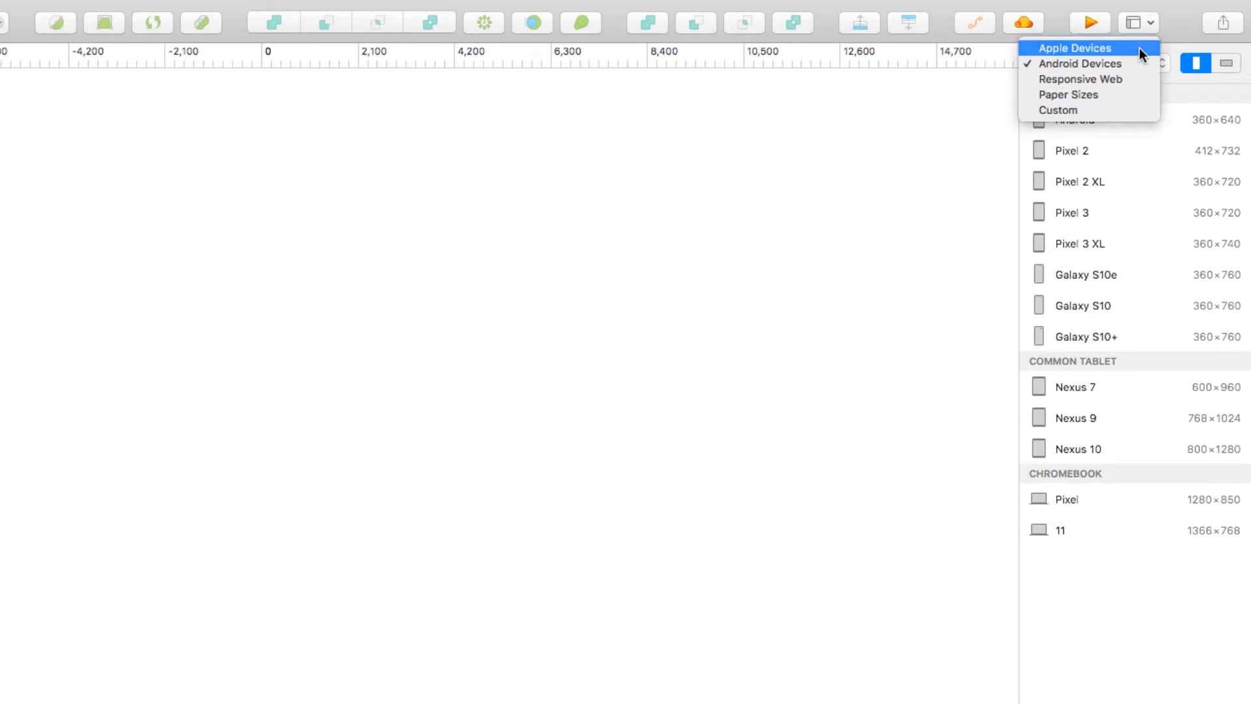
click(1139, 49)
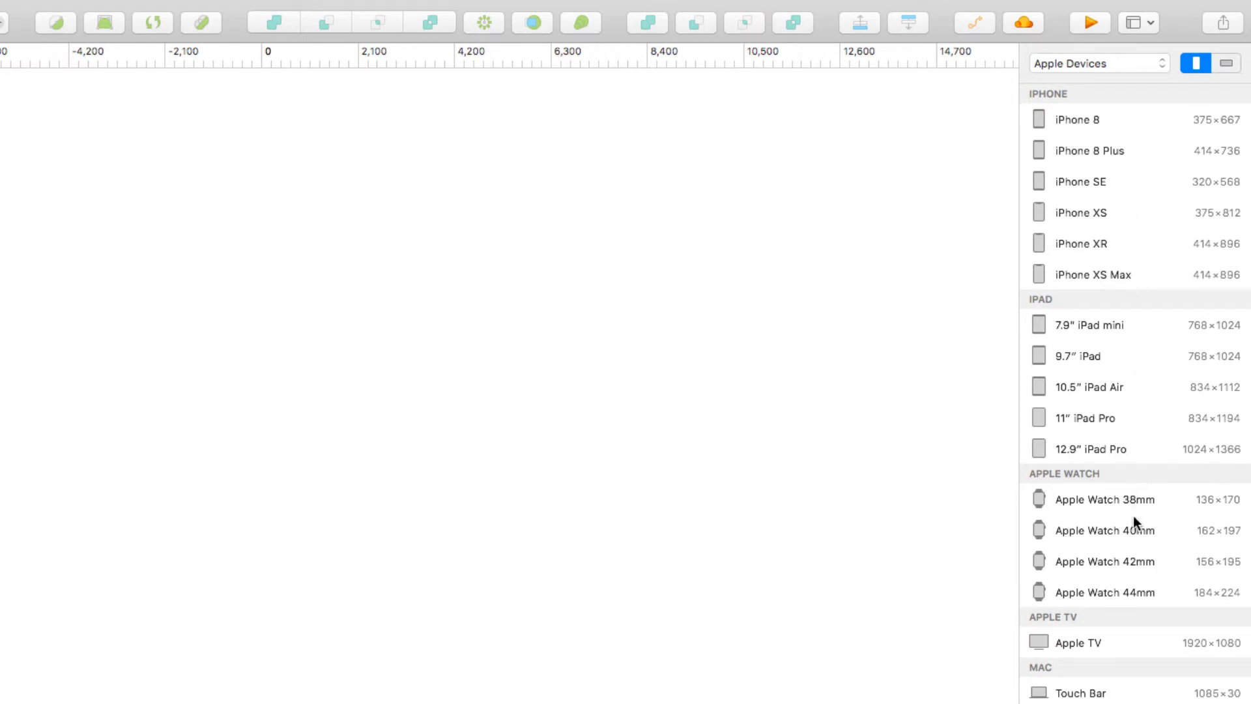
click(1145, 60)
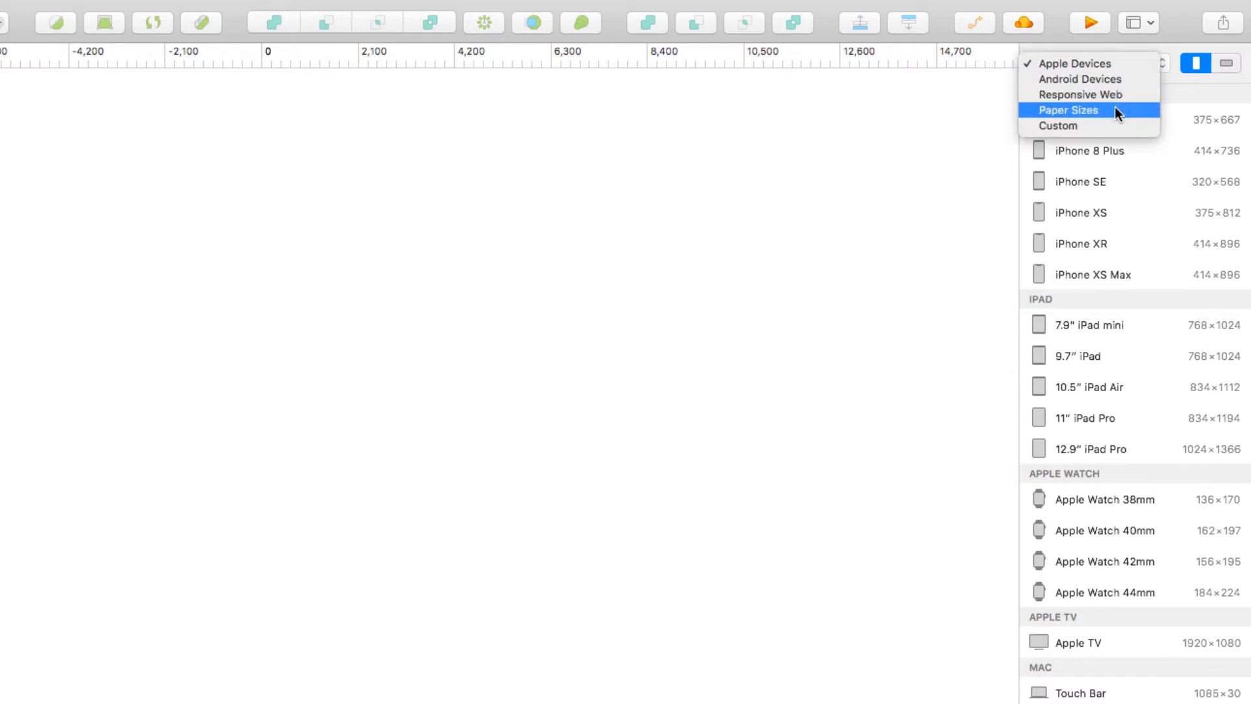
click(1105, 123)
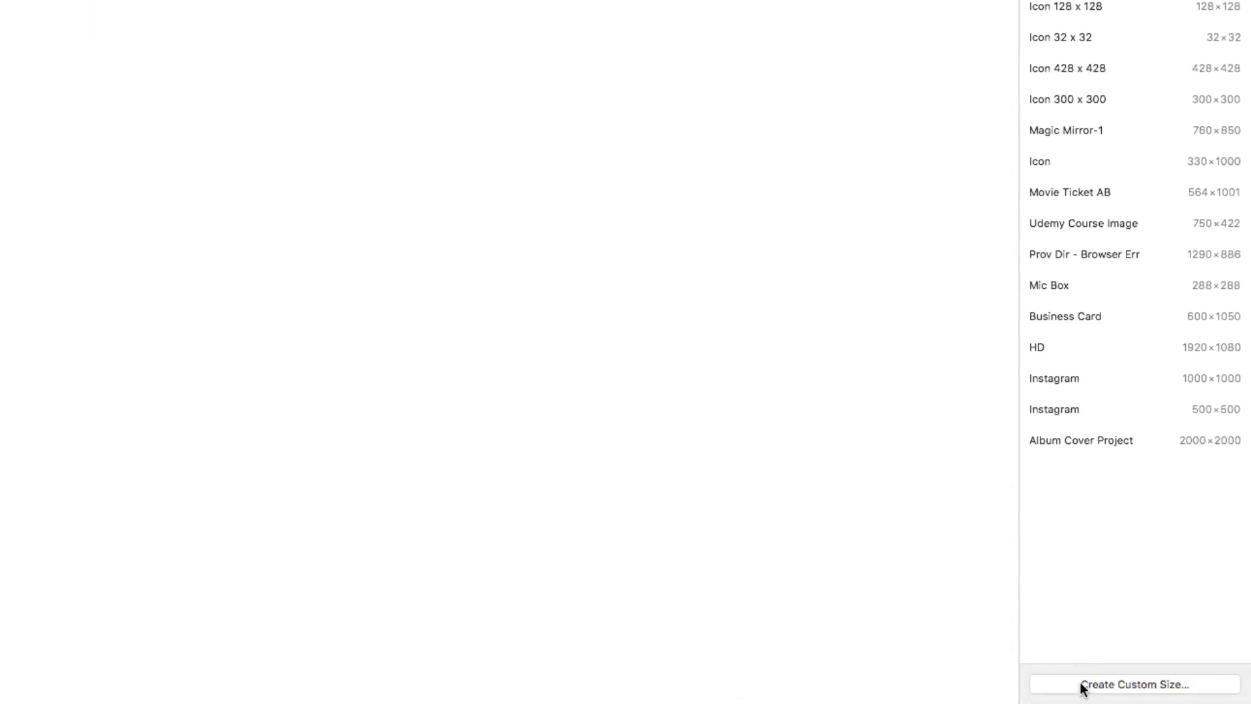
click(1079, 689)
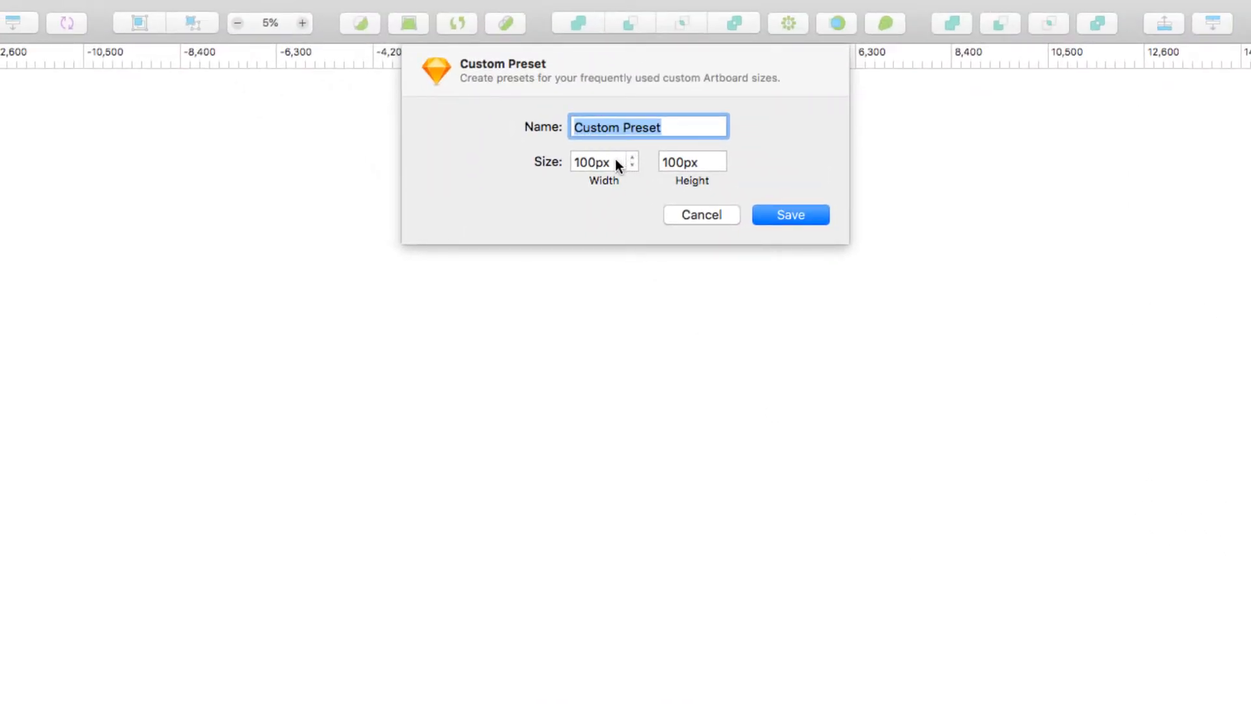
click(759, 212)
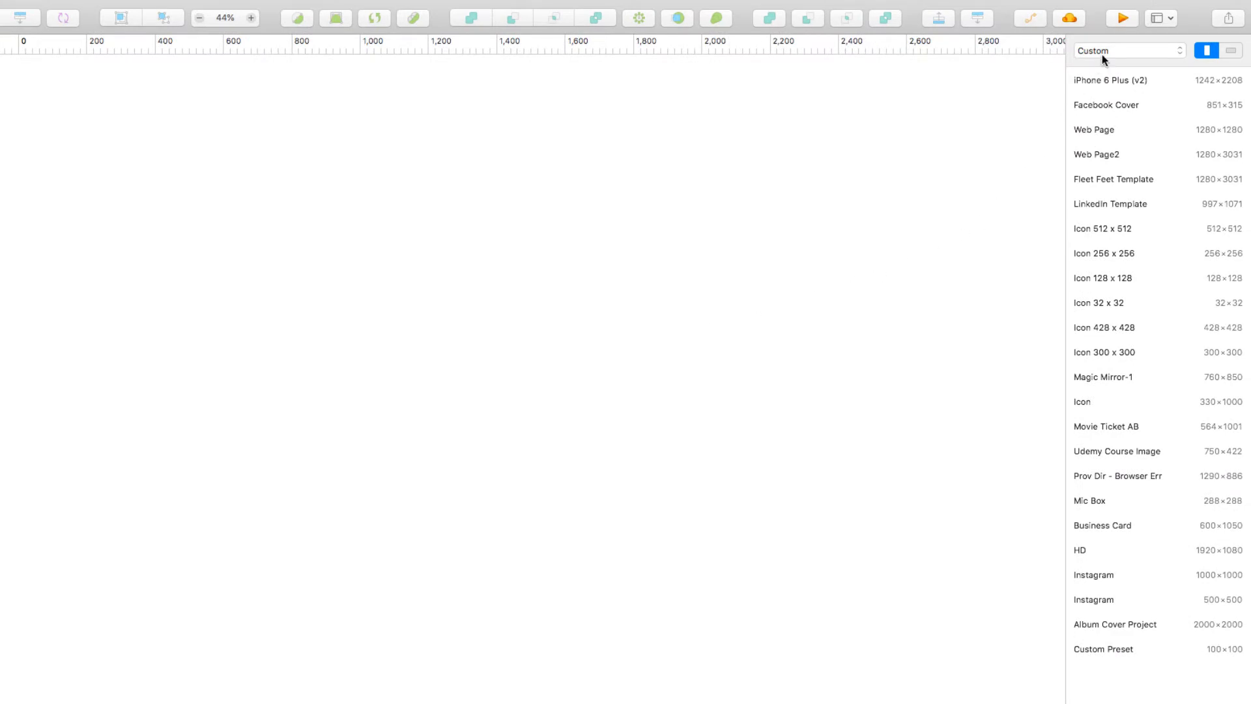
- Create an artboard from the 12.9" iPad Pro preset in the Apple Devices category
click(1103, 52)
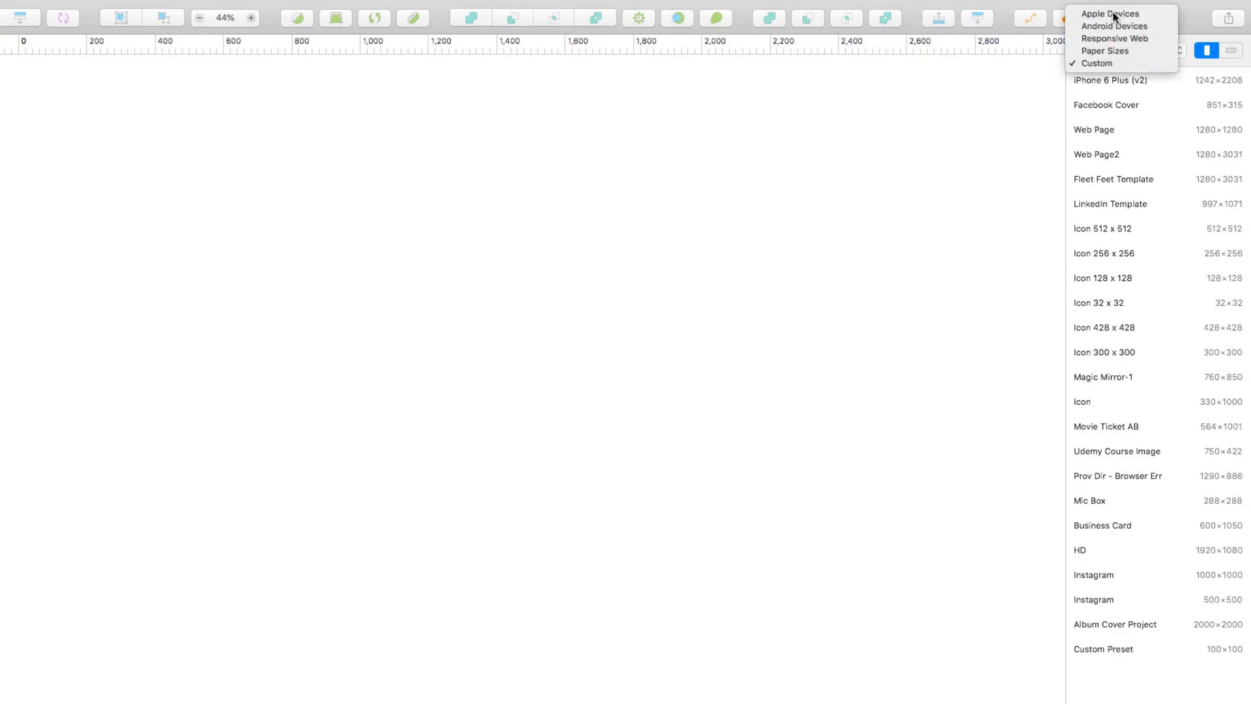
click(1113, 14)
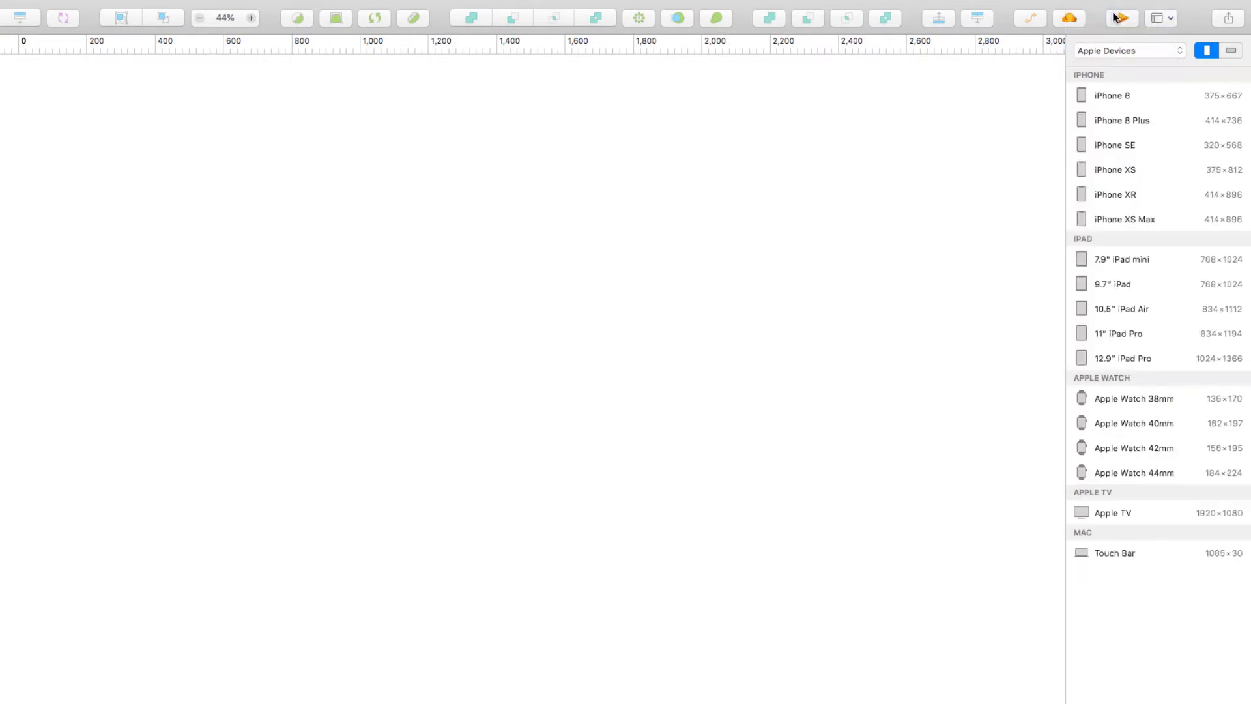
click(1156, 356)
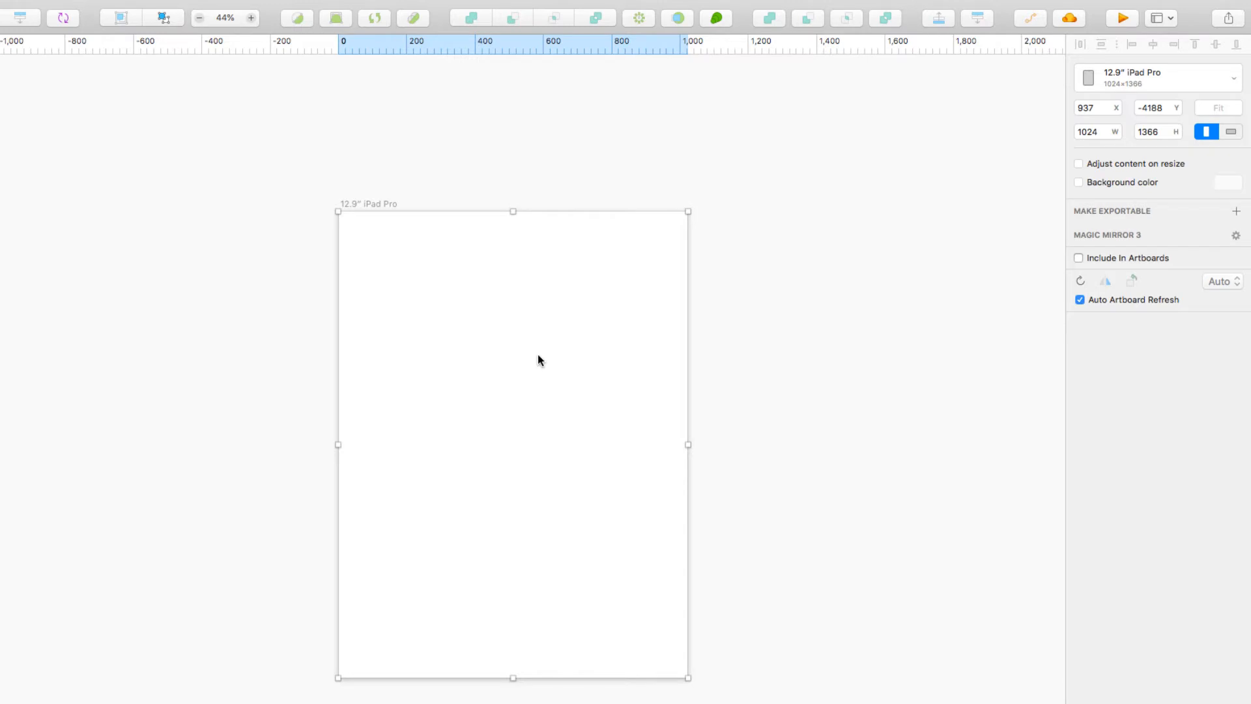
- Try the artboard in landscape orientation and at a freehand size of about 698 × 924, reverting both changes
click(1231, 133)
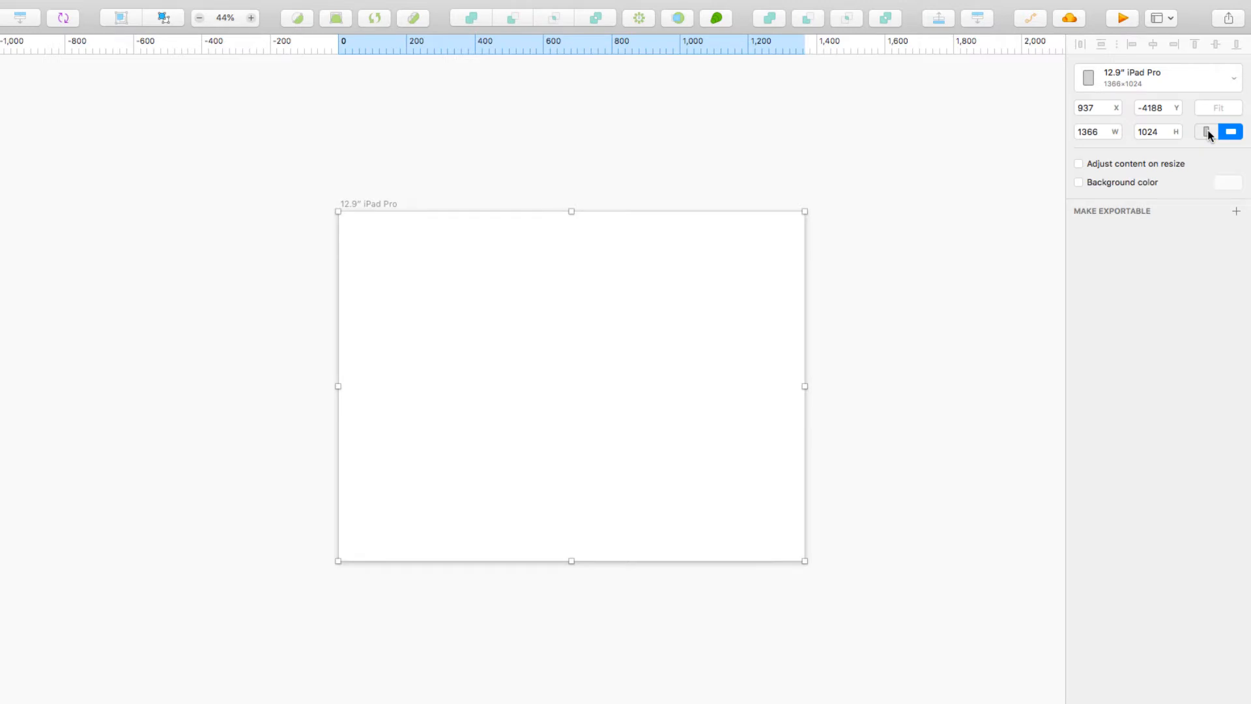
click(1206, 133)
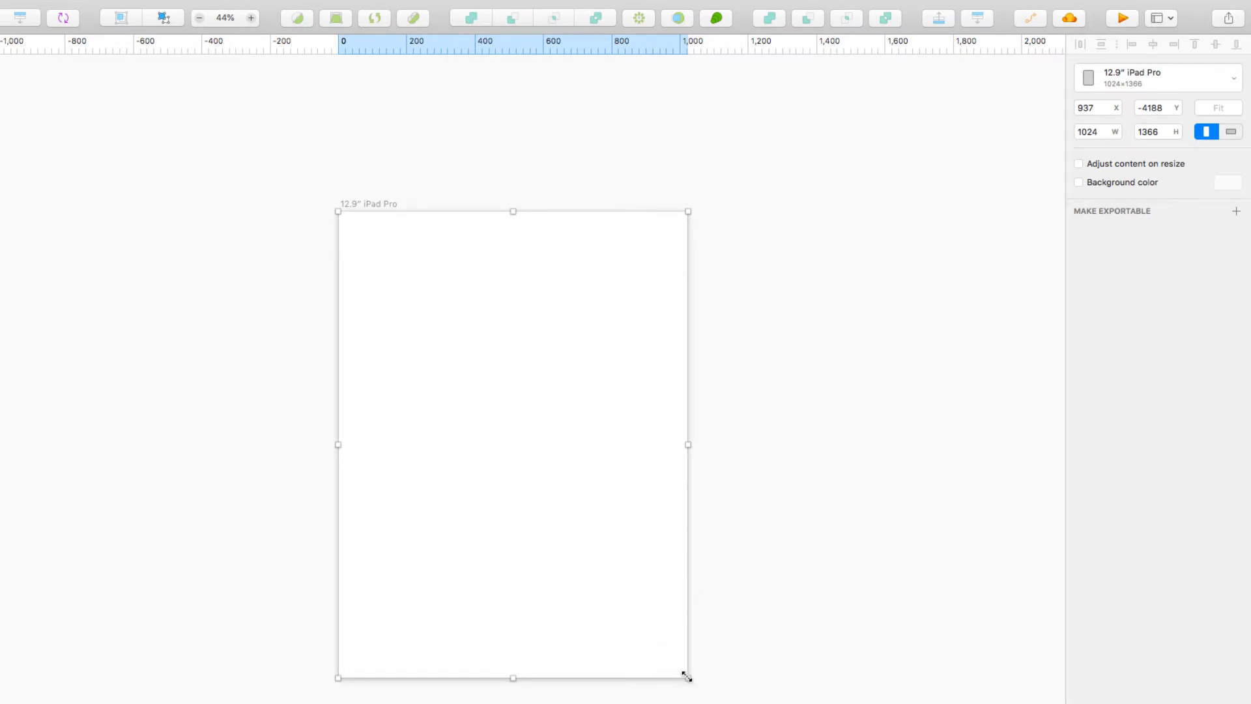
drag(687, 678, 578, 528)
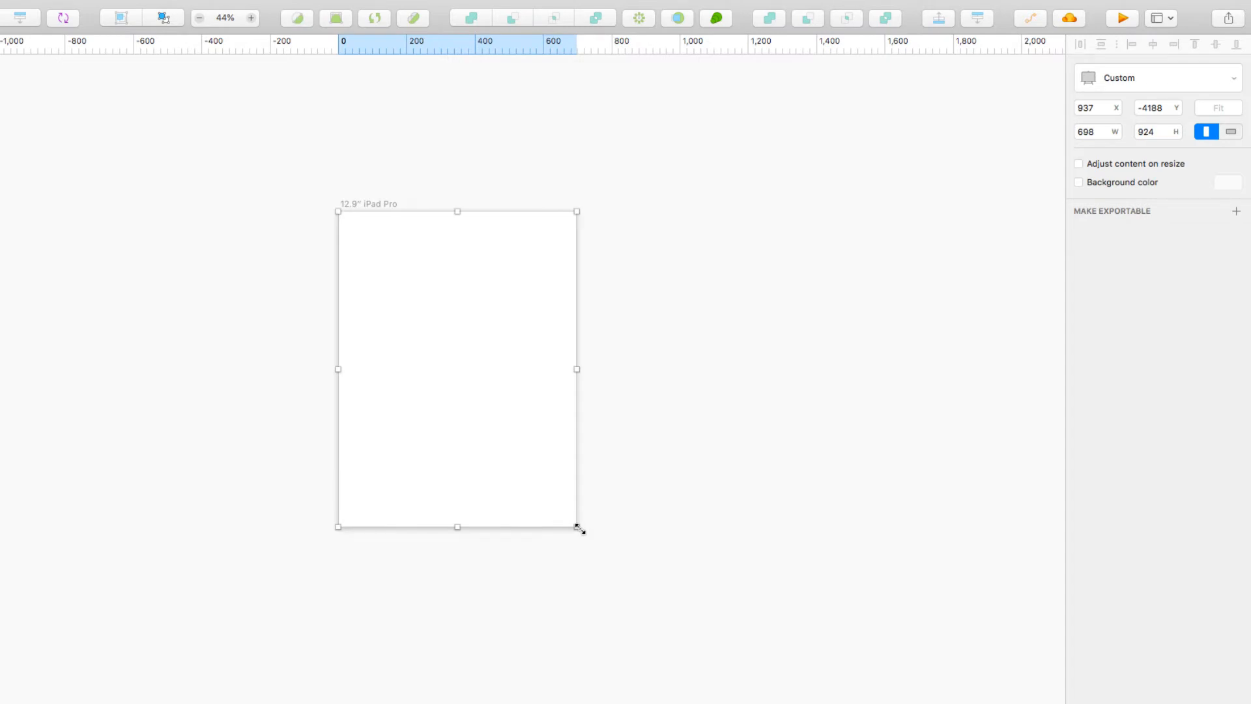
key(super+z)
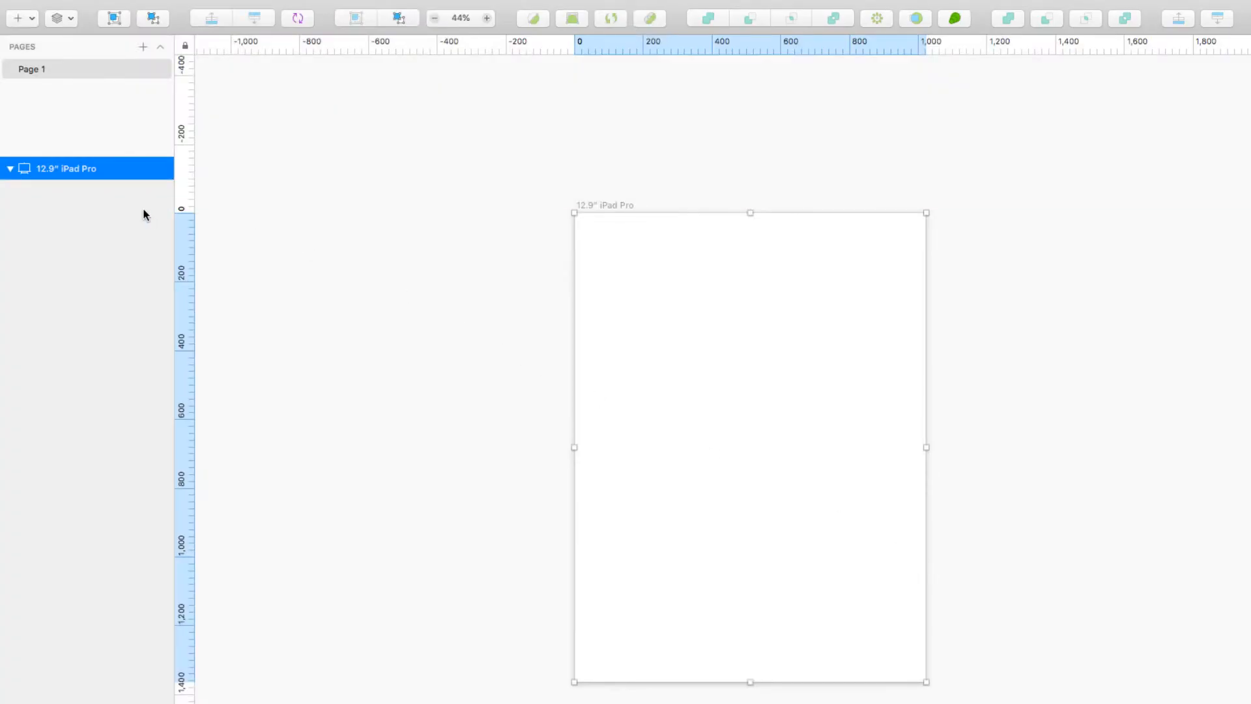
- Rename the 12.9" iPad Pro artboard as IPad Pro Design
double_click(85, 170)
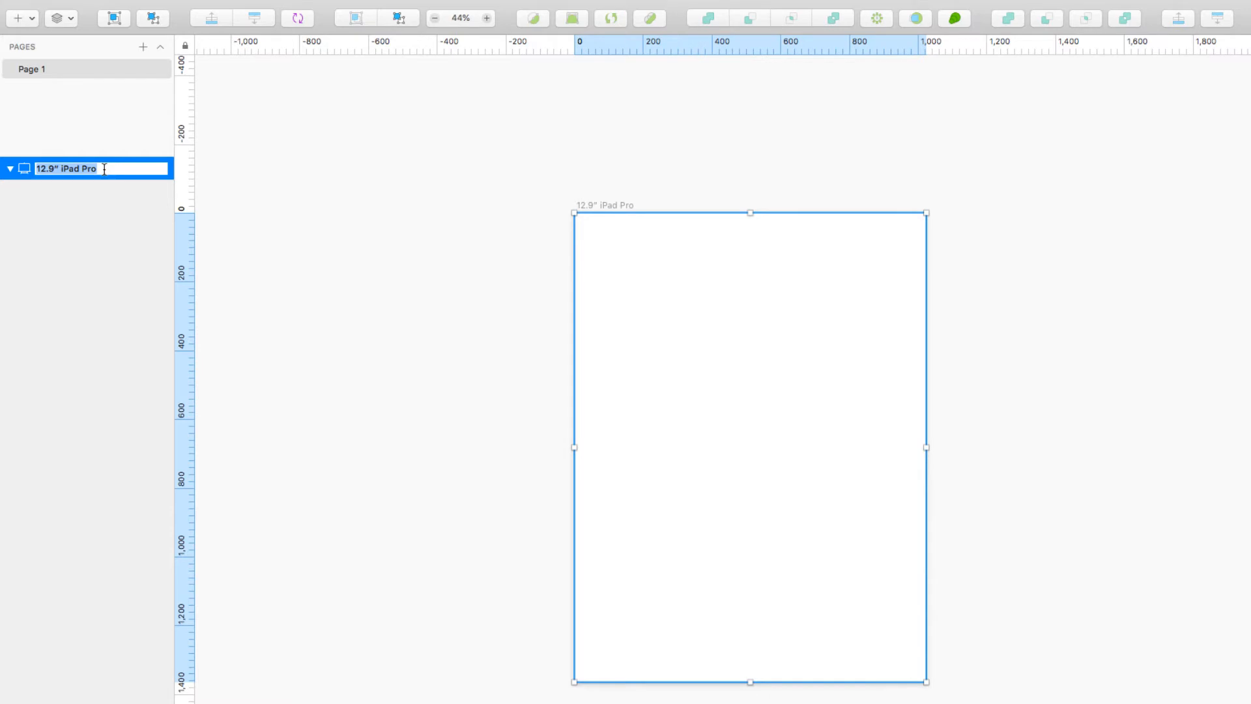
key(BackSpace)
text(iPad Pro Design)
key(Return)
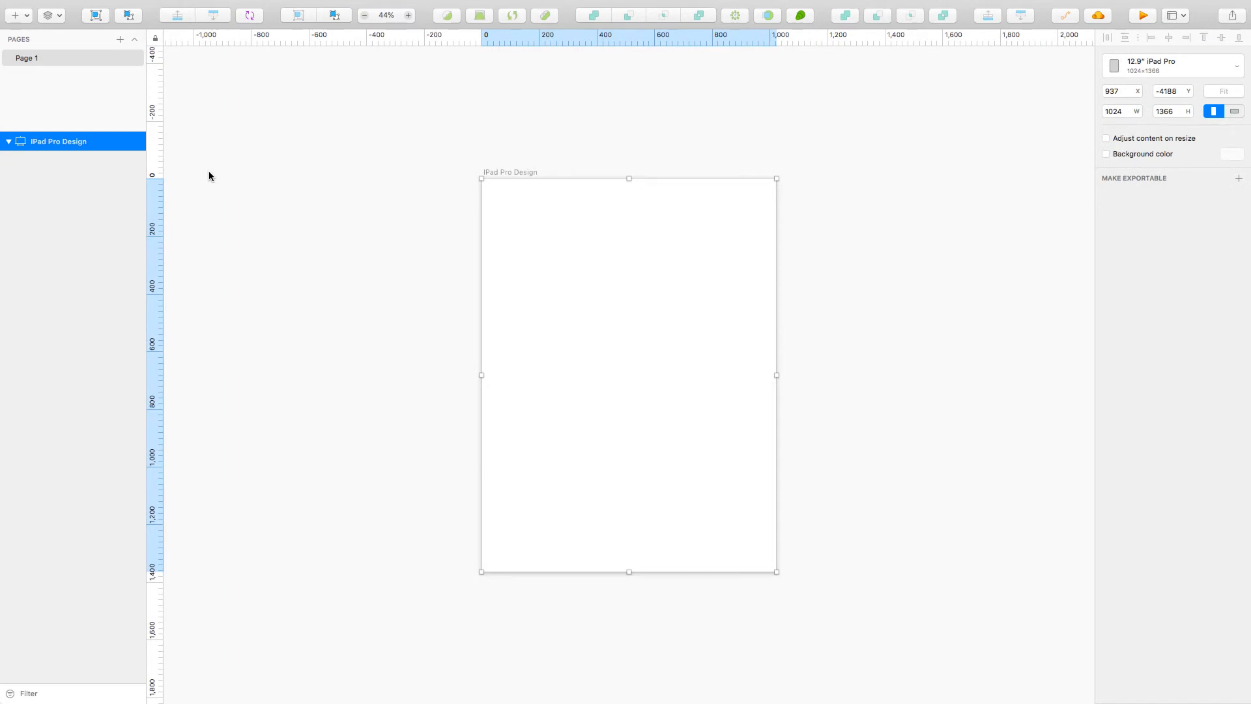
- Add a second artboard from the 7.9" iPad mini preset and deselect it
key(a)
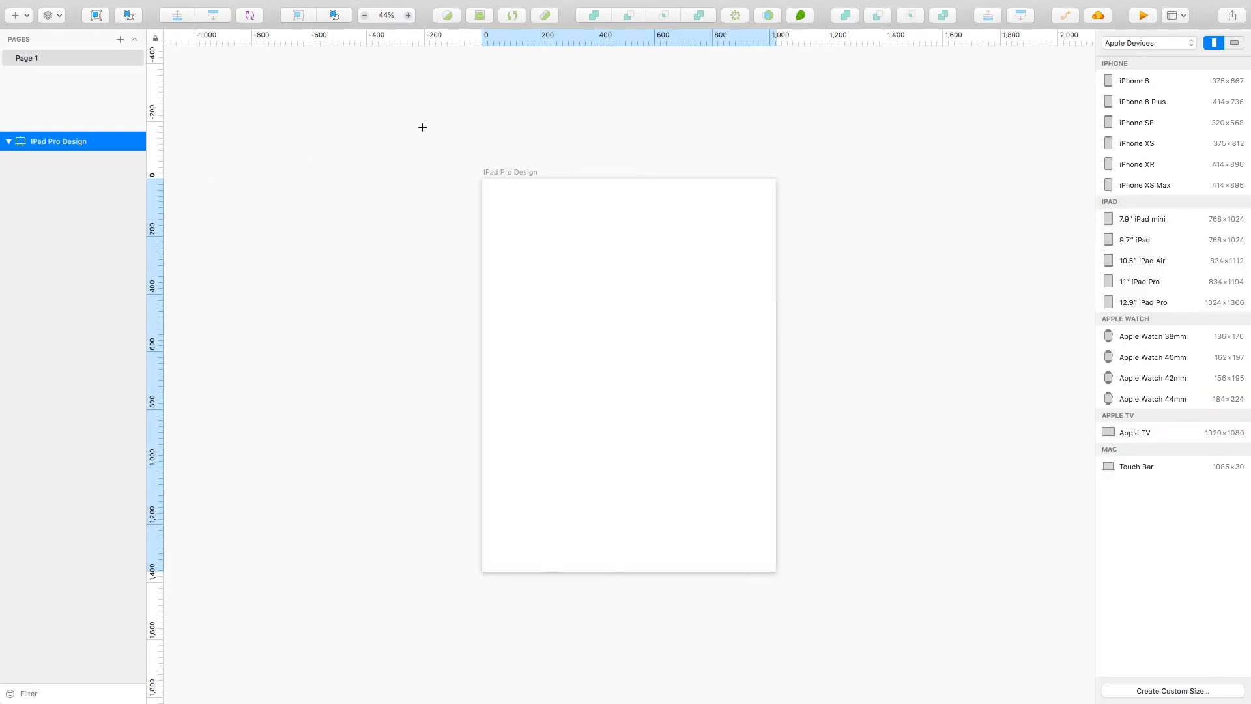
click(1140, 220)
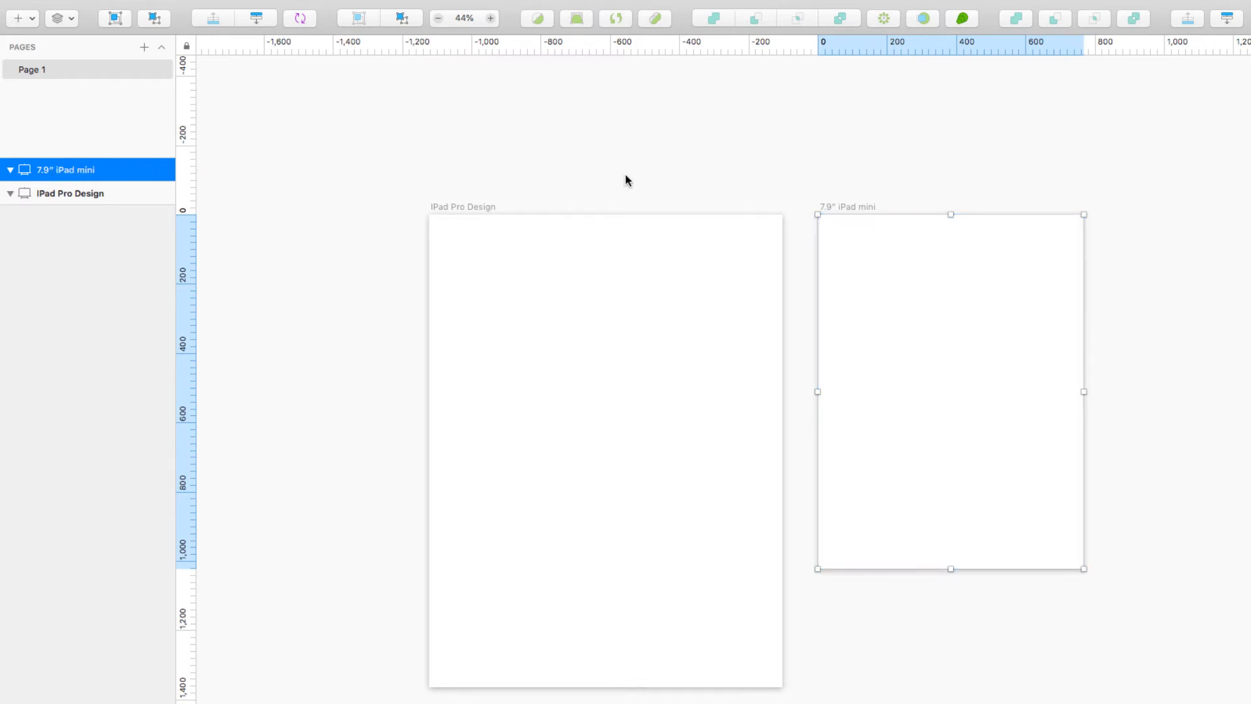
click(702, 168)
- Draw a rectangle in the upper half of the IPad Pro Design artboard and an oval in the upper half of the 7.9" iPad mini artboard
key(r)
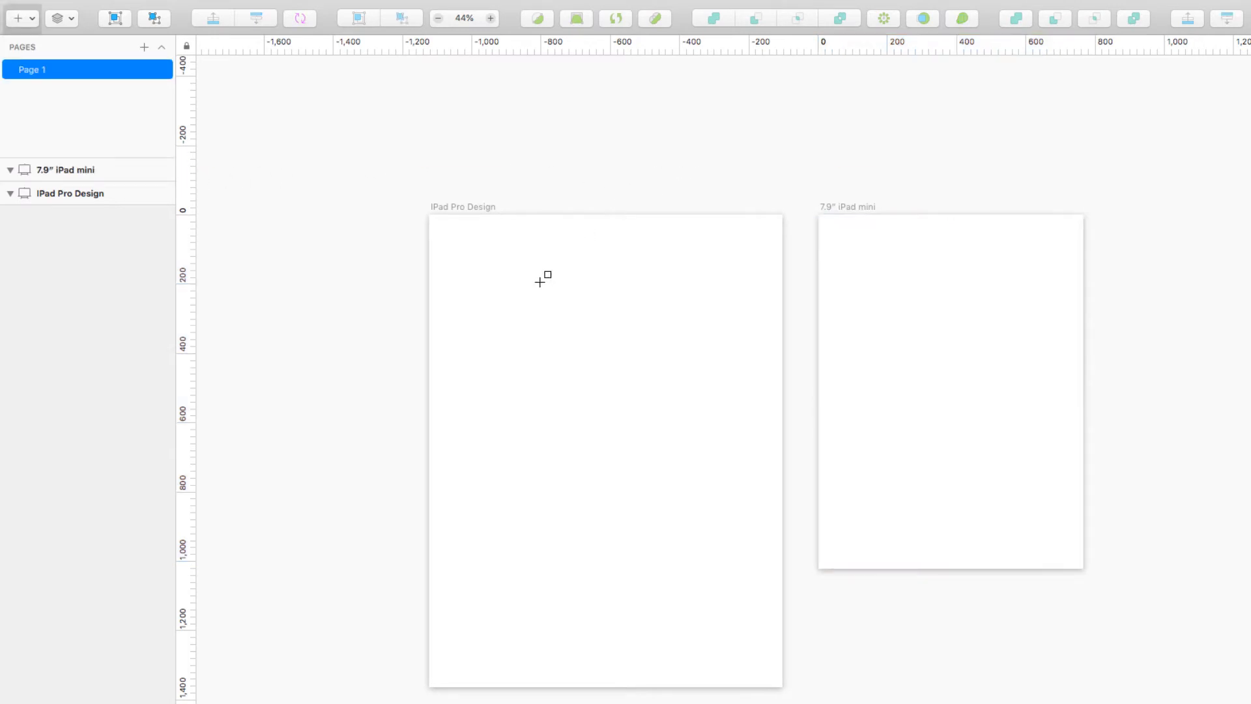
drag(534, 284, 649, 368)
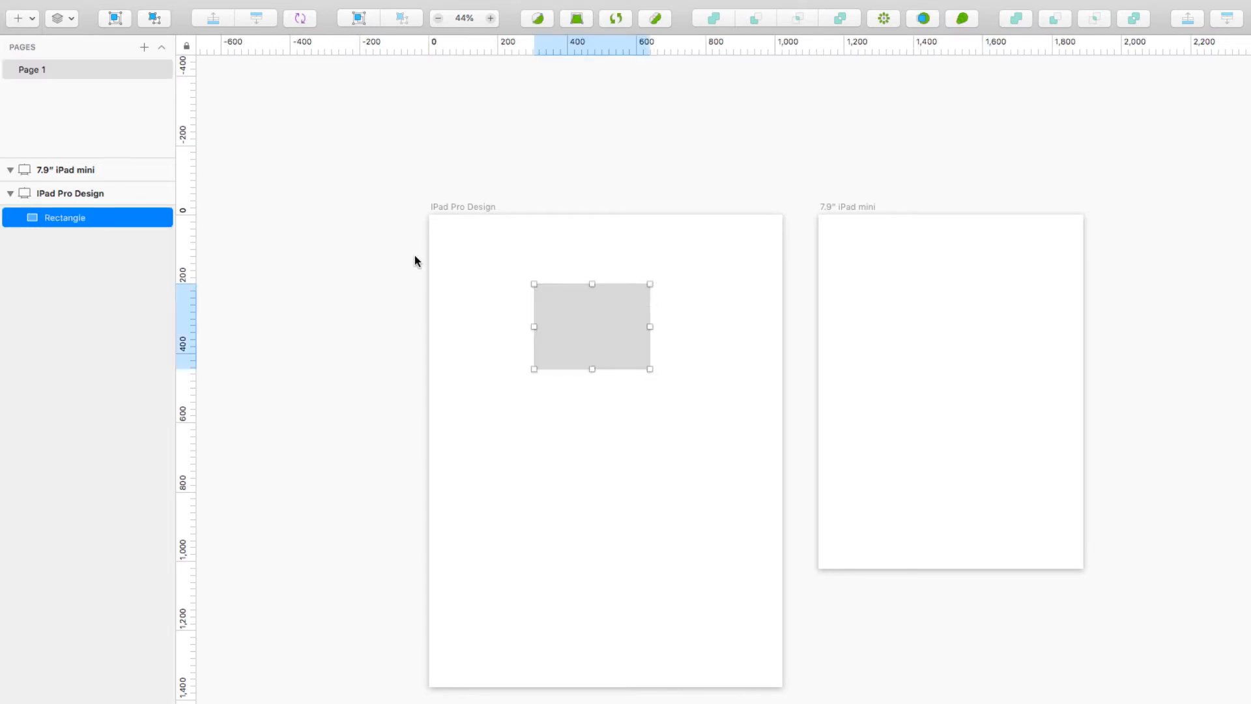
click(593, 161)
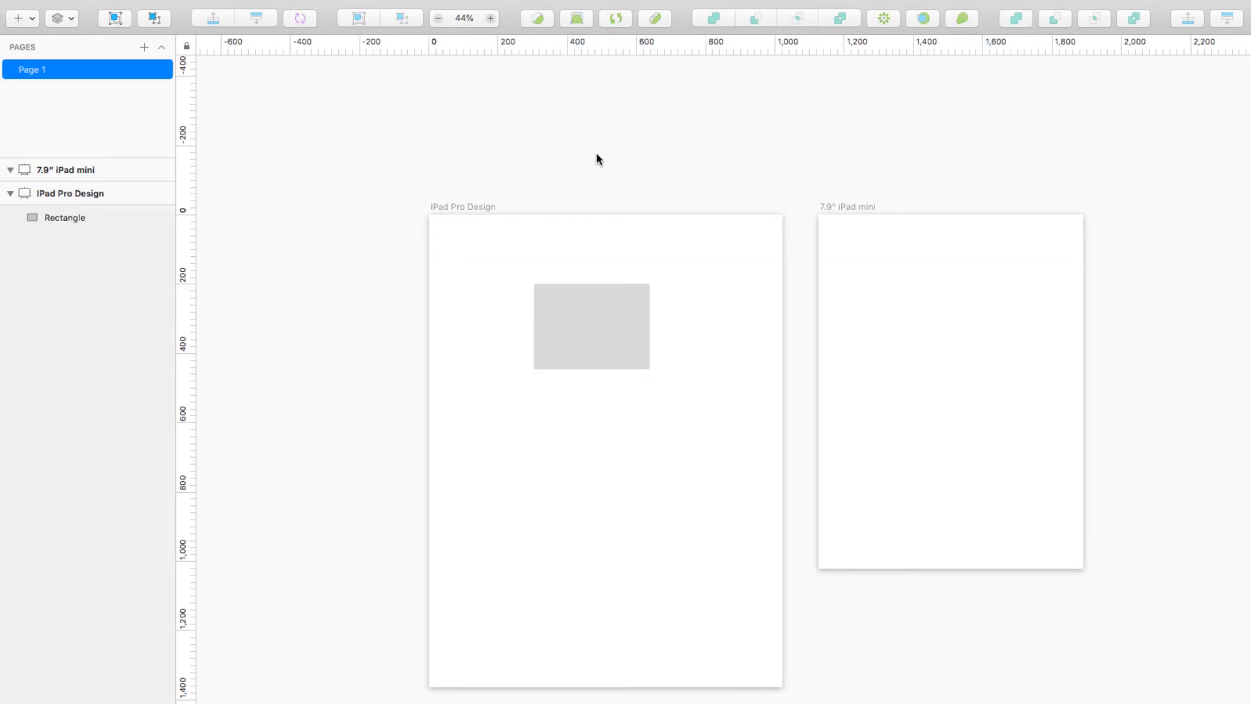
key(o)
drag(876, 276, 998, 377)
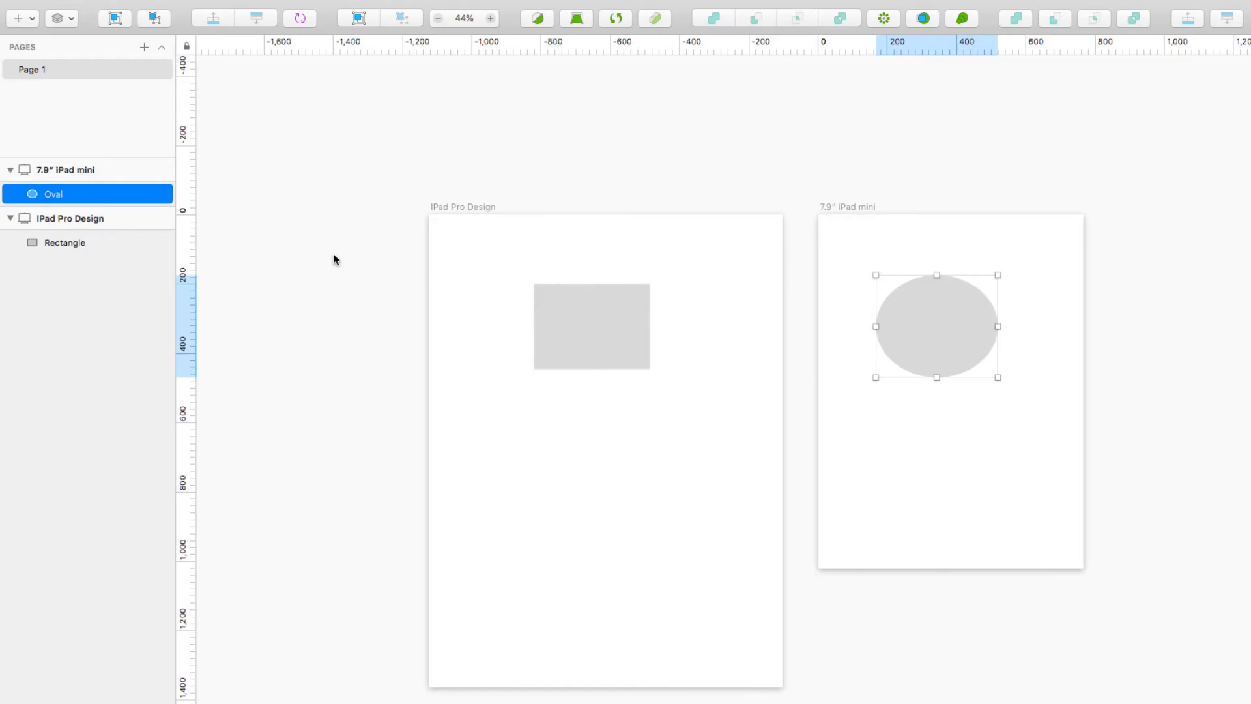
- Select the 7.9" iPad mini artboard and look over the canvas around both artboards
drag(844, 207, 949, 209)
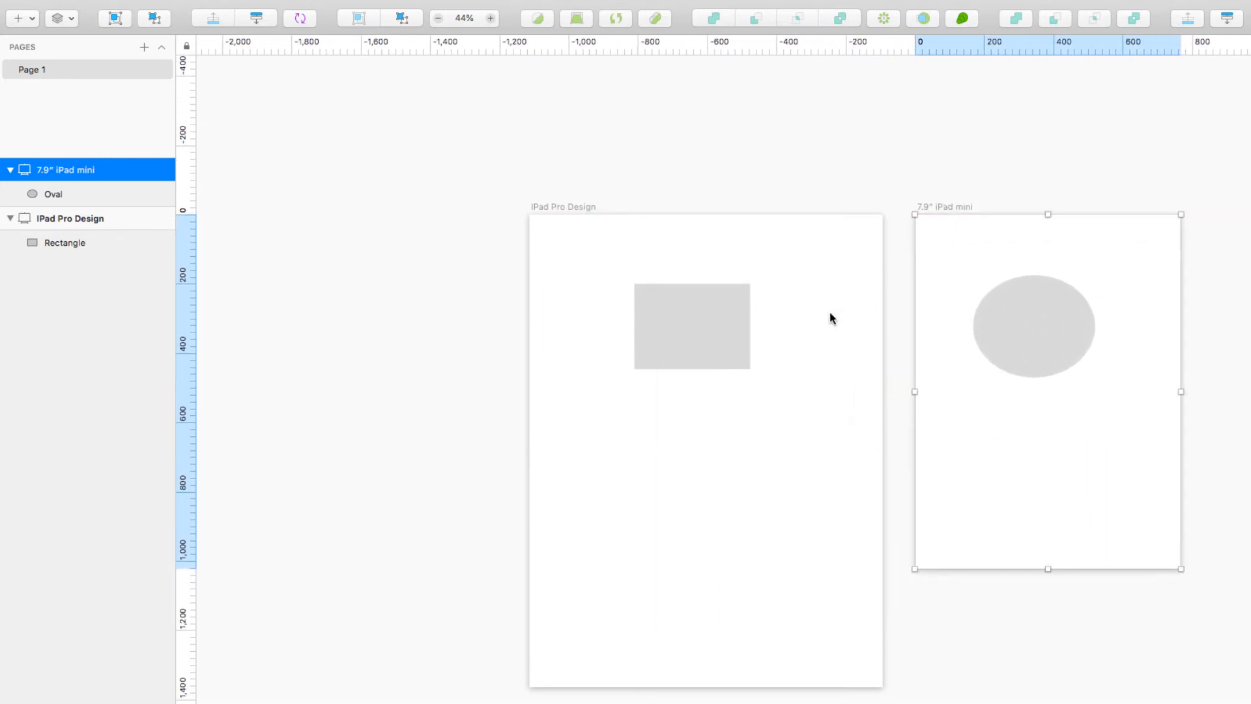
scroll(828, 312, up, 3)
scroll(825, 313, up, 3)
drag(939, 371, 936, 528)
scroll(900, 517, up, 1)
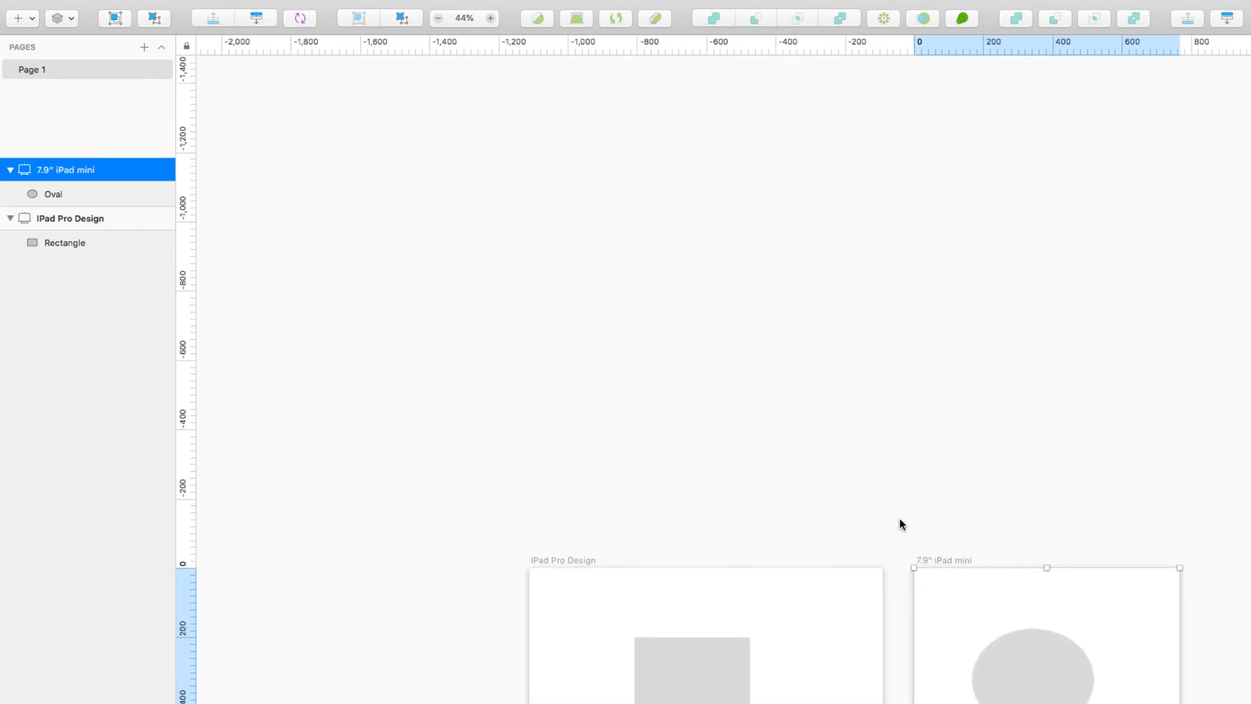
scroll(896, 514, down, 5)
scroll(912, 531, down, 2)
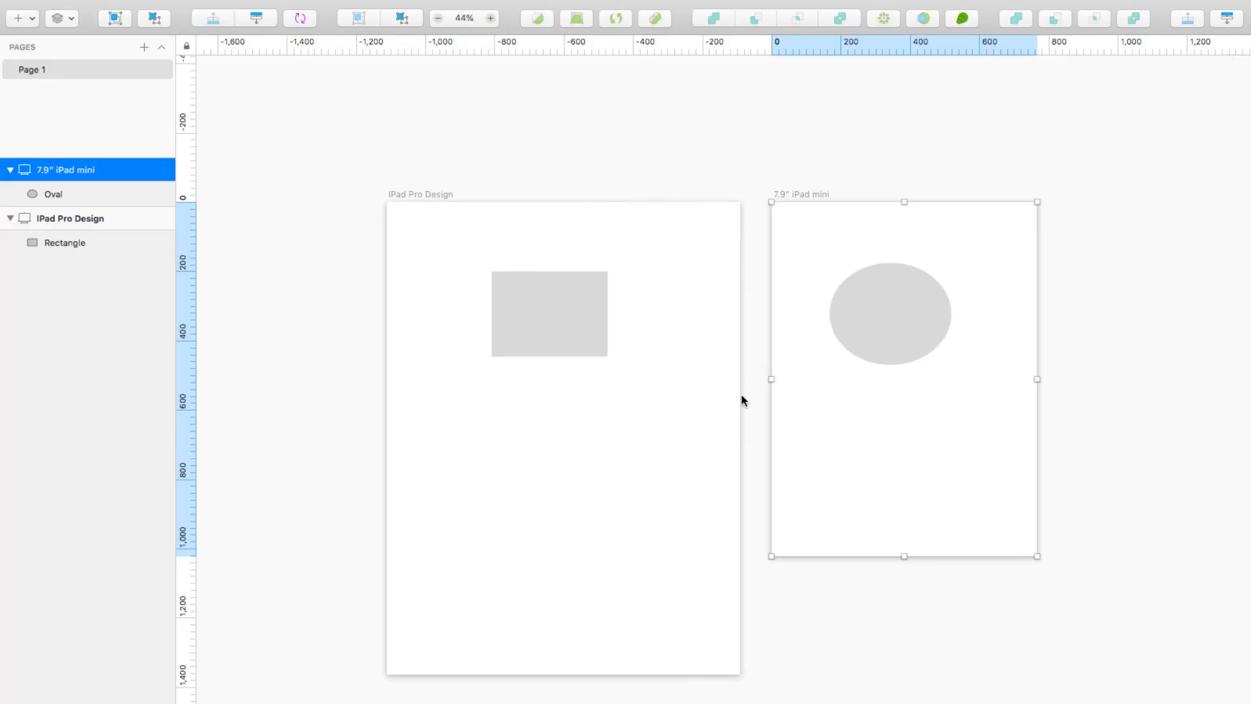
key(space)
drag(748, 399, 754, 428)
scroll(754, 428, down, 2)
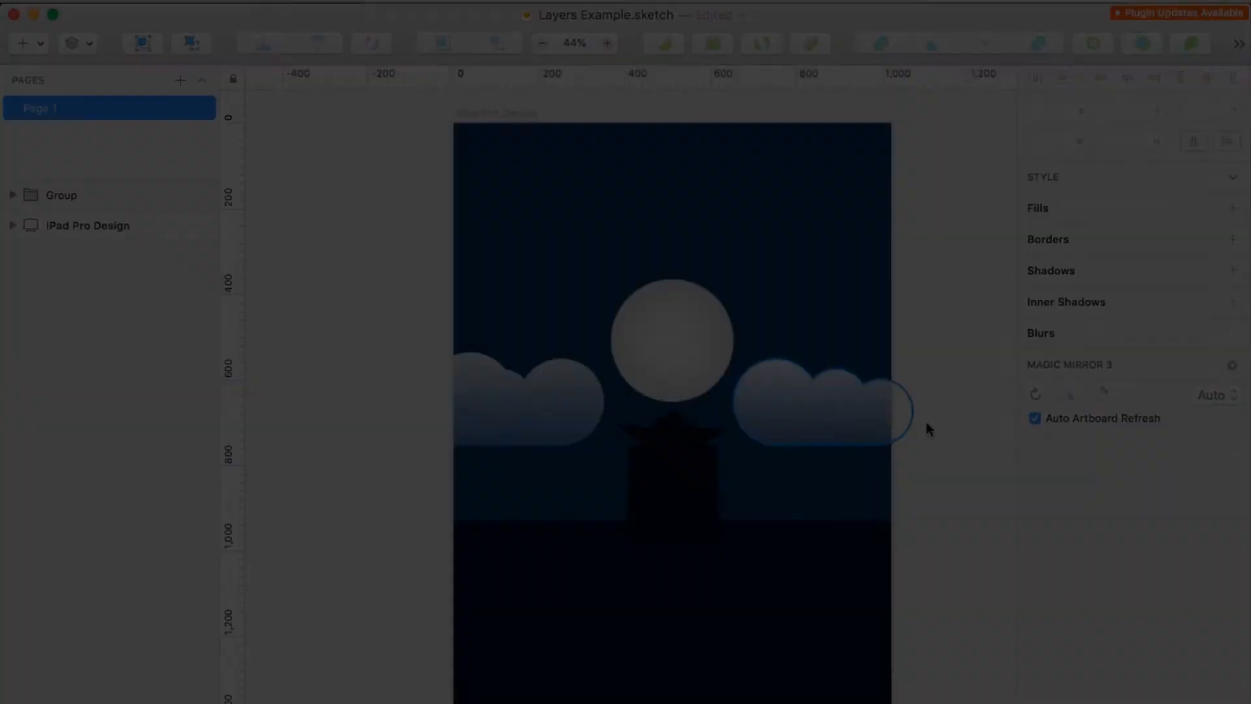
- Enlarge the Moon to about 481 × 481 behind the castle and place its layer directly below Cloud Right
scroll(927, 428, right, 5)
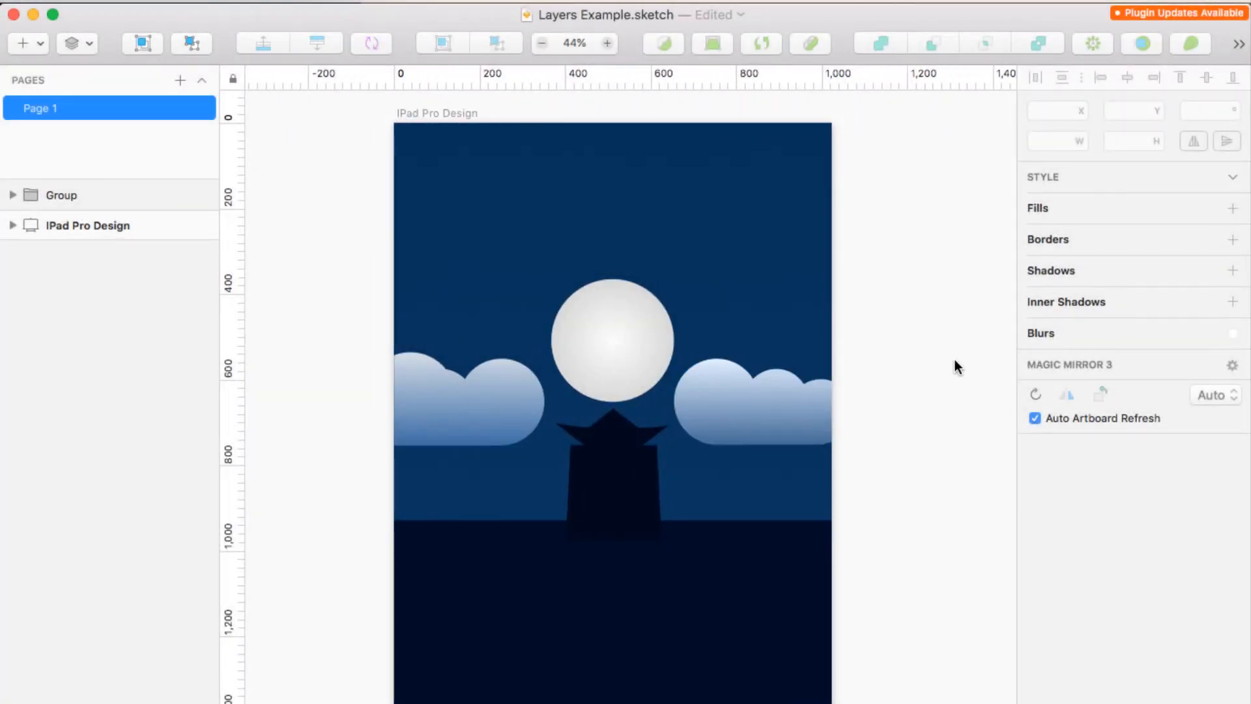
scroll(955, 360, left, 2)
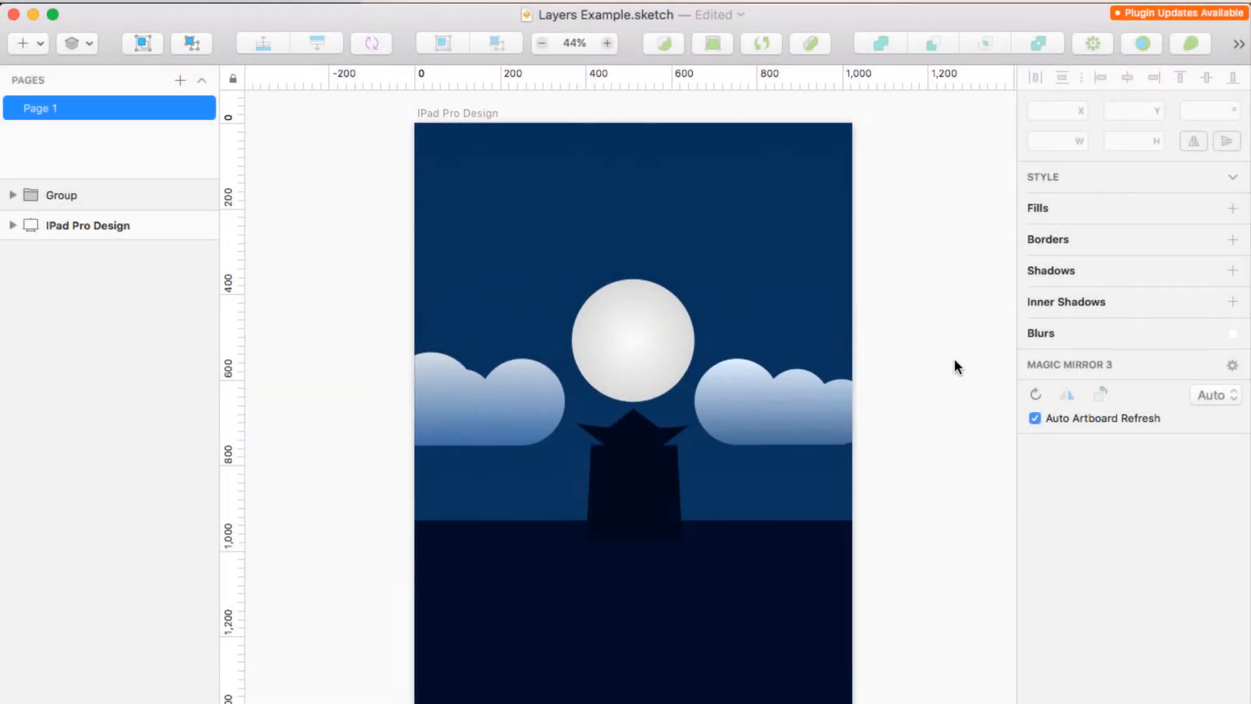
click(12, 226)
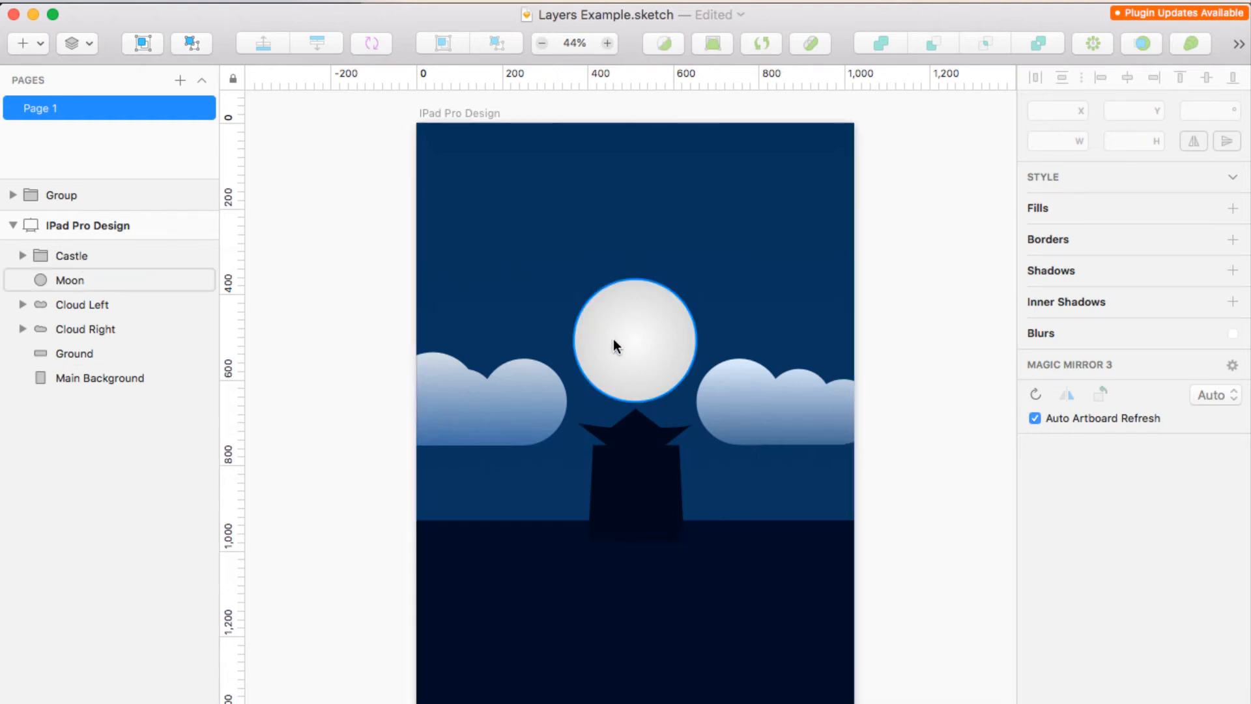
drag(613, 339, 610, 432)
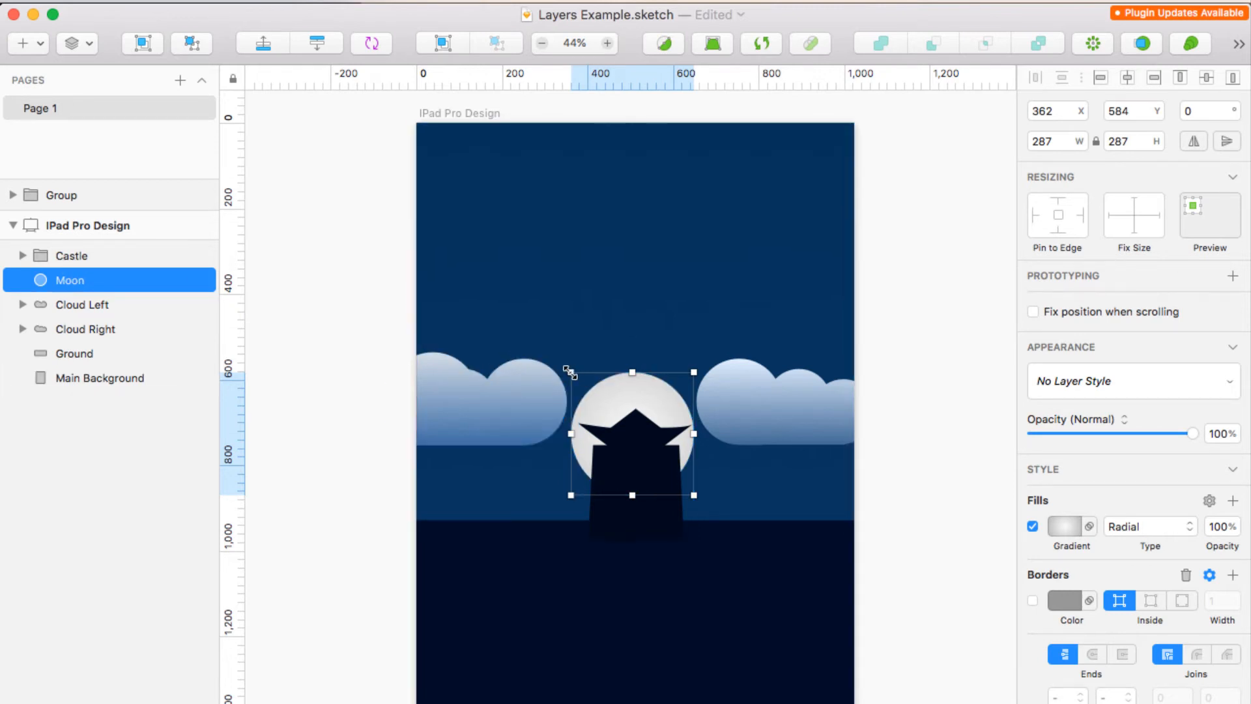
drag(569, 370, 606, 363)
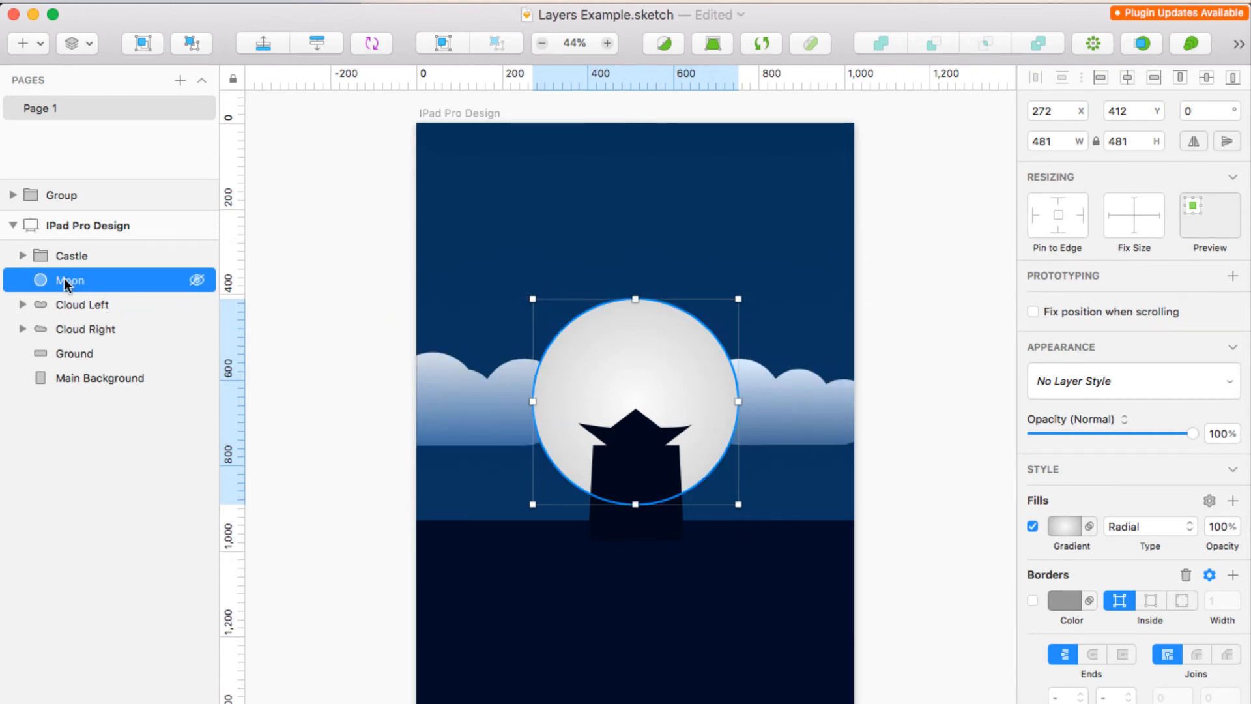
drag(64, 281, 57, 340)
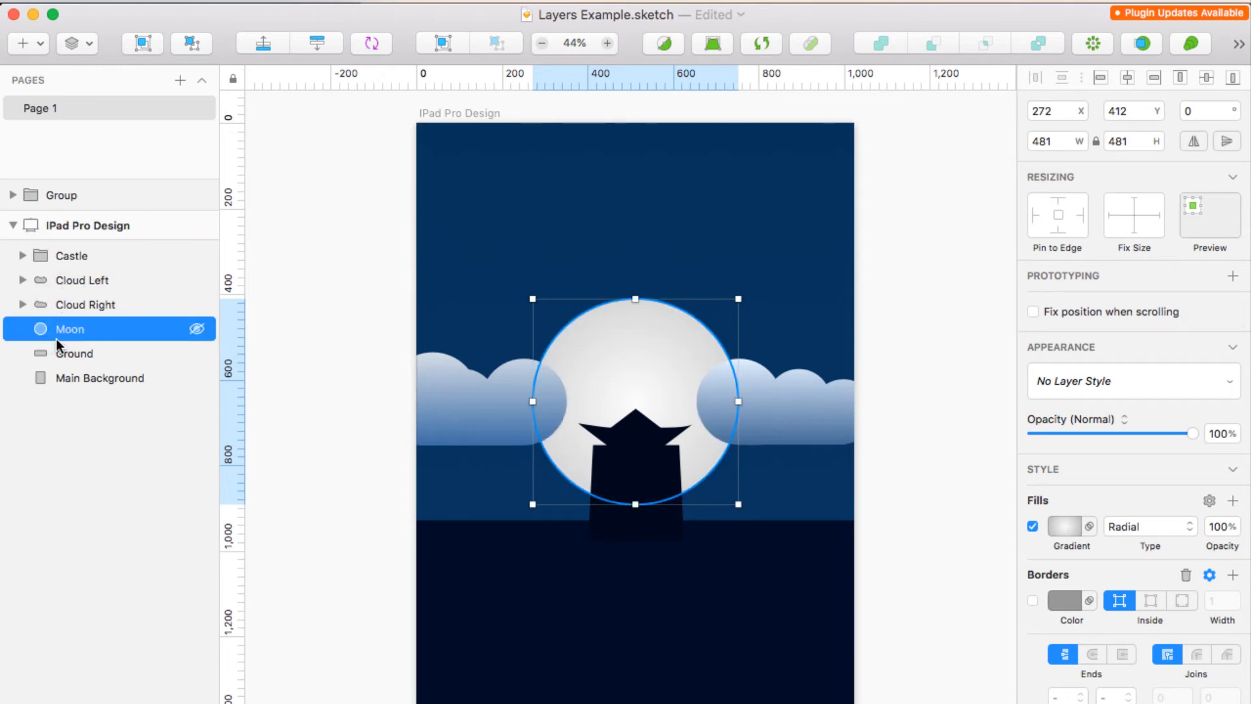
click(310, 206)
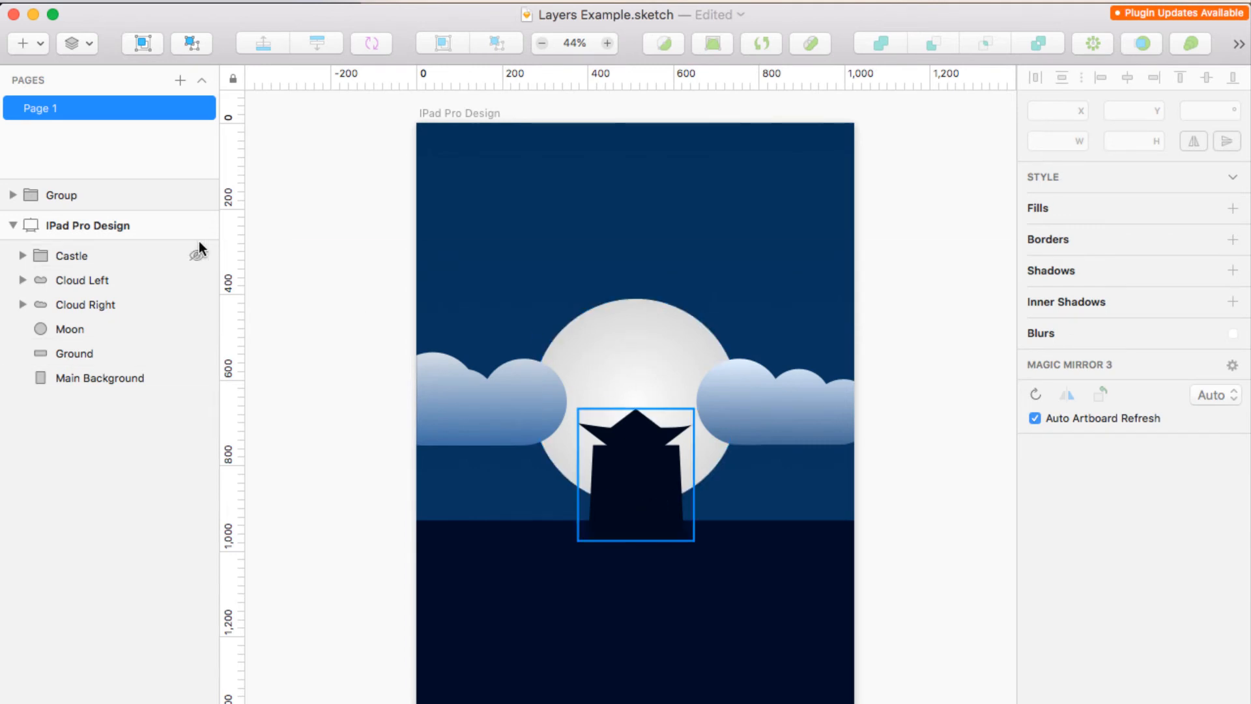
- Try placing the Moon layer first inside the Castle group, and undo that reordering
click(68, 326)
drag(67, 330, 69, 253)
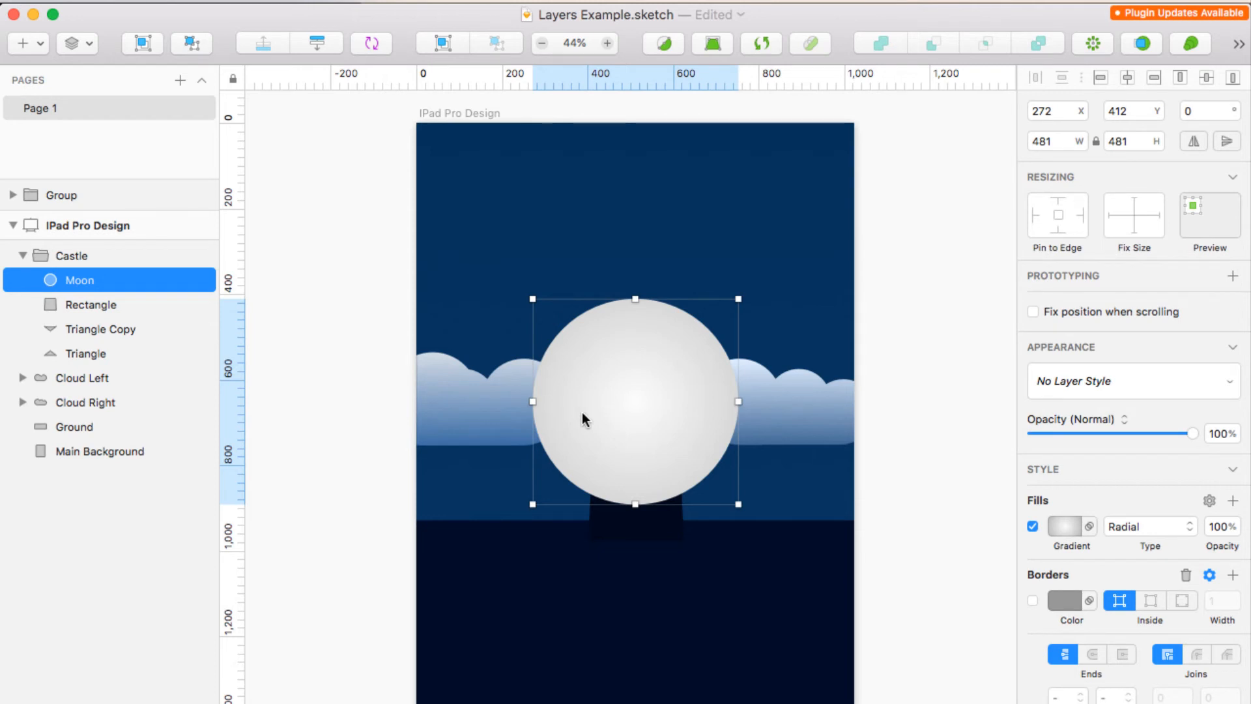
key(super+z)
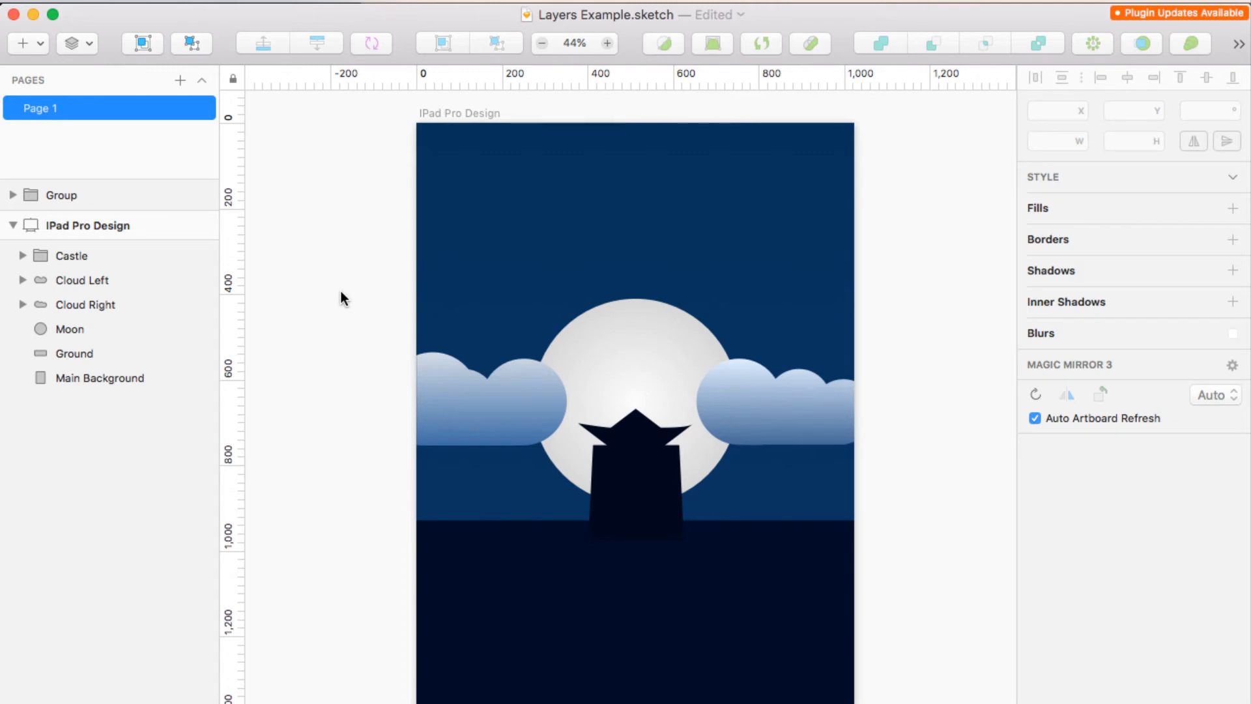
- Group the Cloud Left and Cloud Right layers and name the group Clouds
click(89, 280)
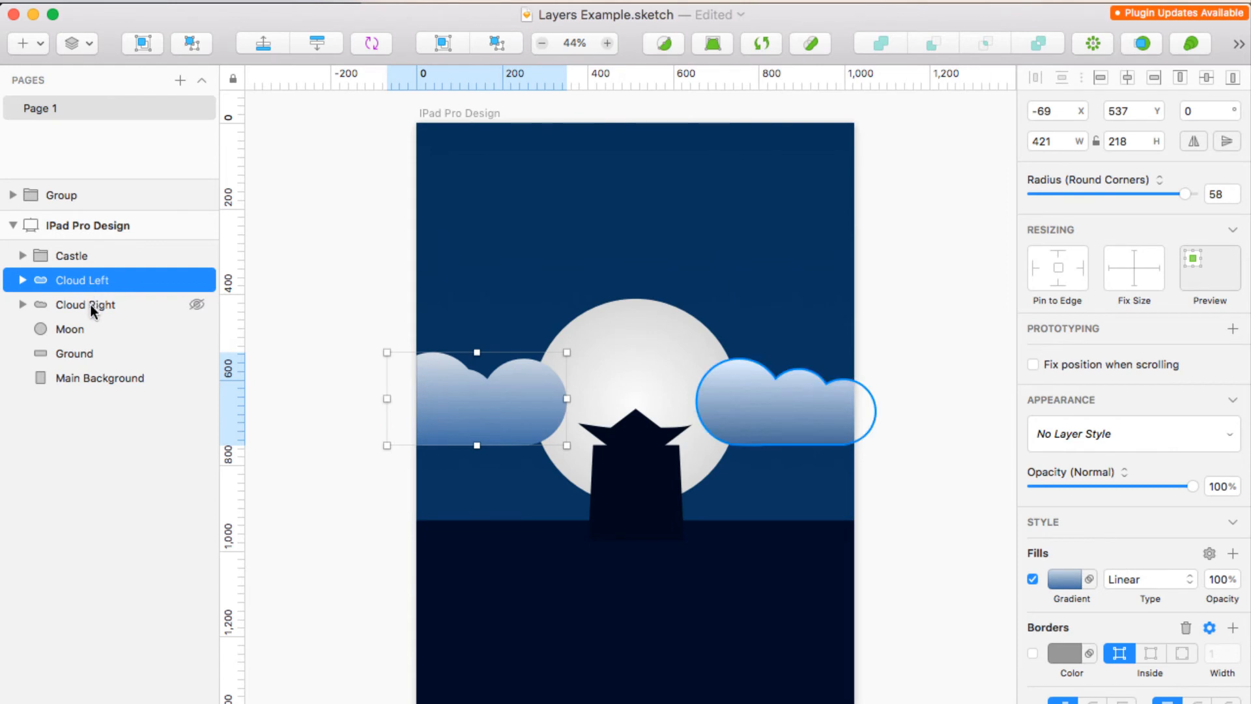
shift+click(90, 304)
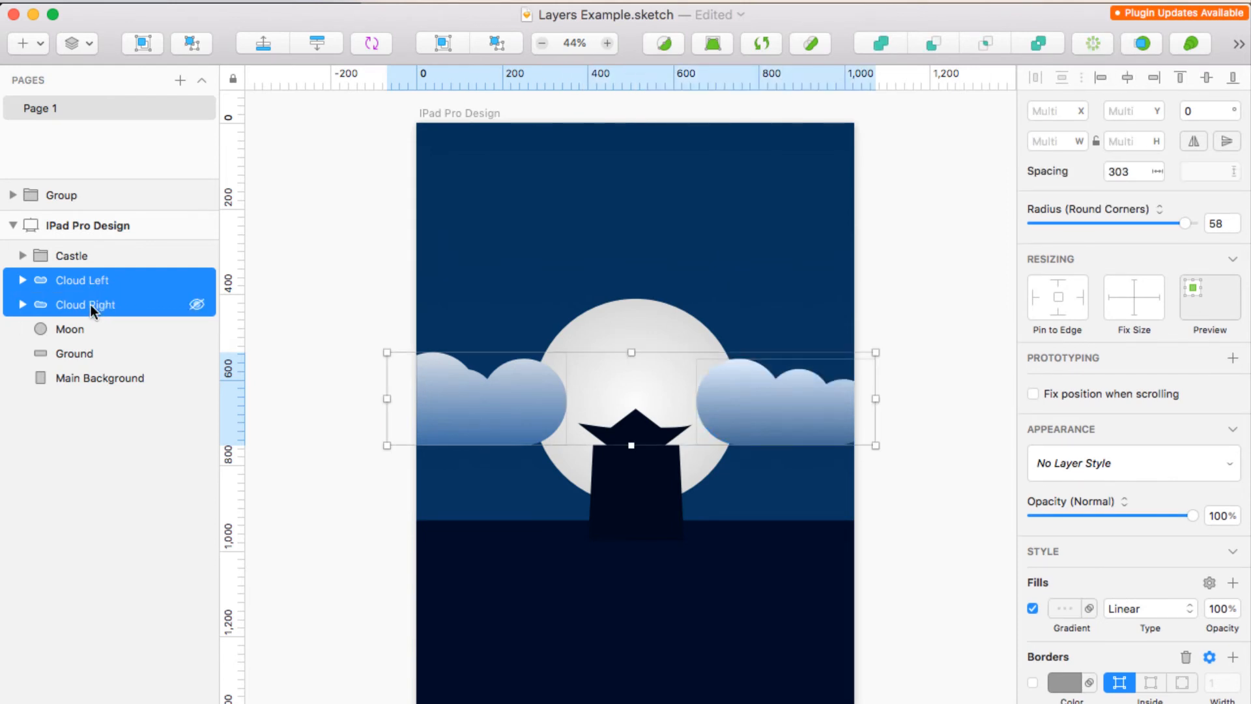
key(super+g)
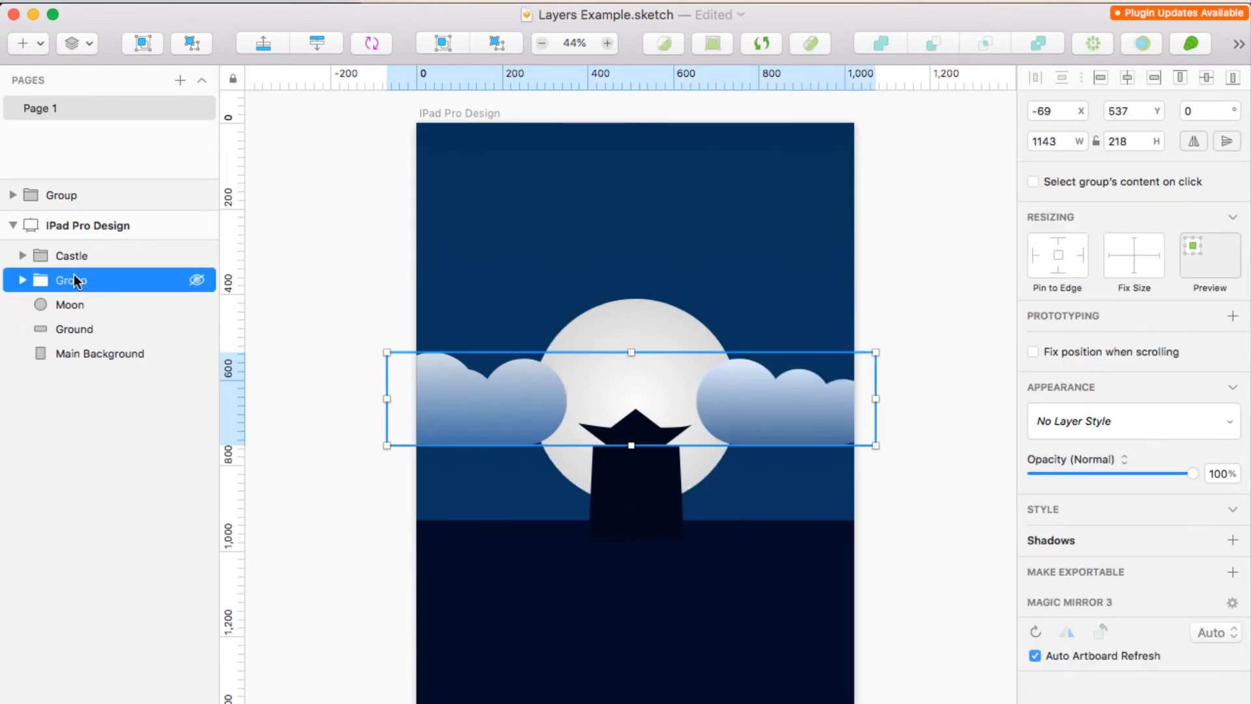
double_click(73, 279)
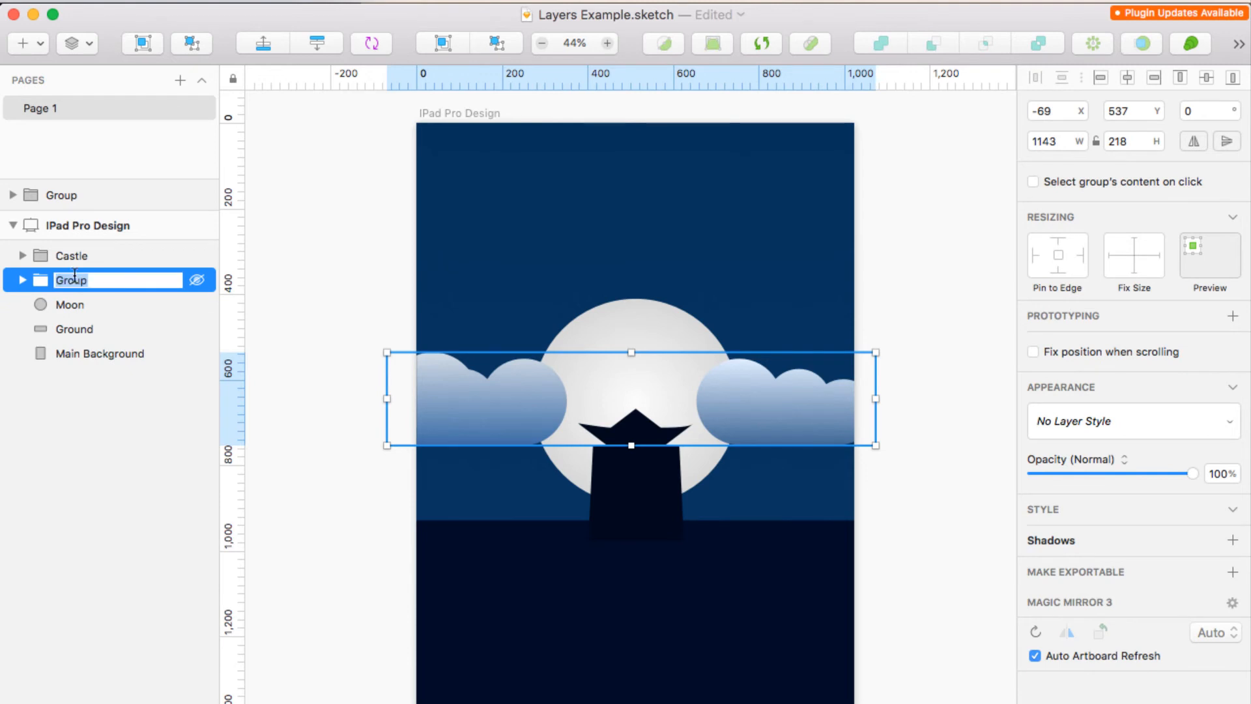
text(Clouds)
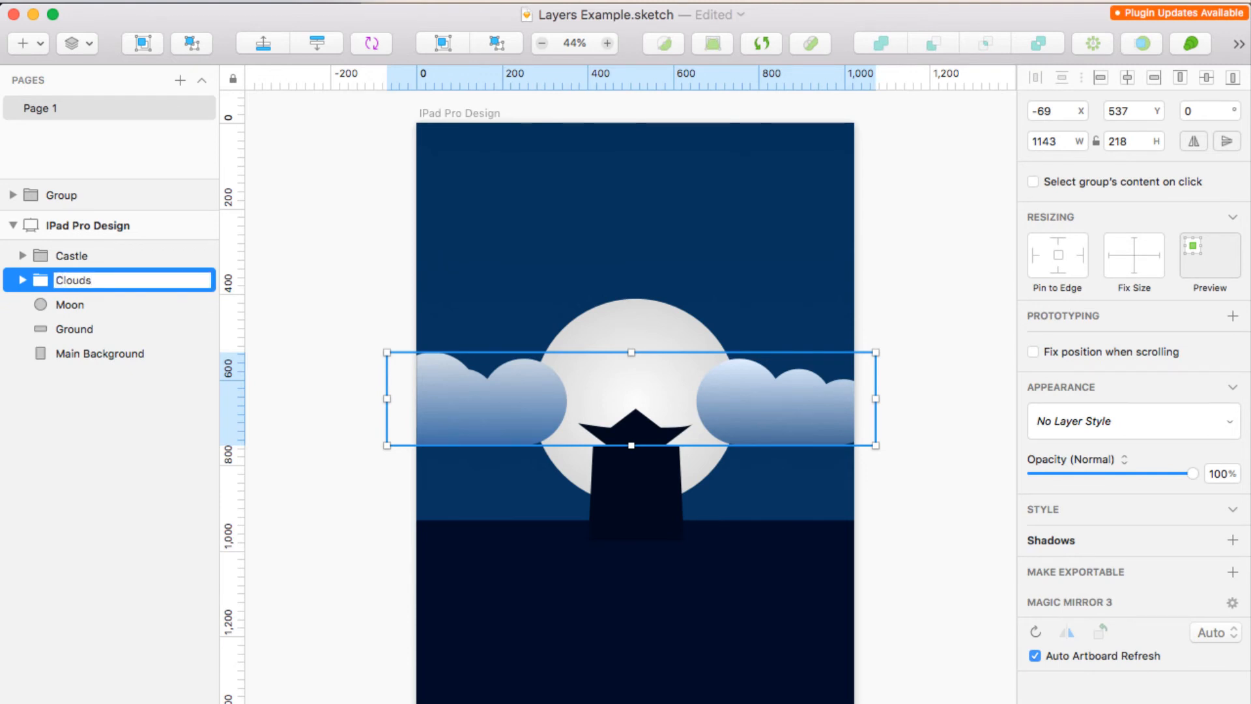
key(Return)
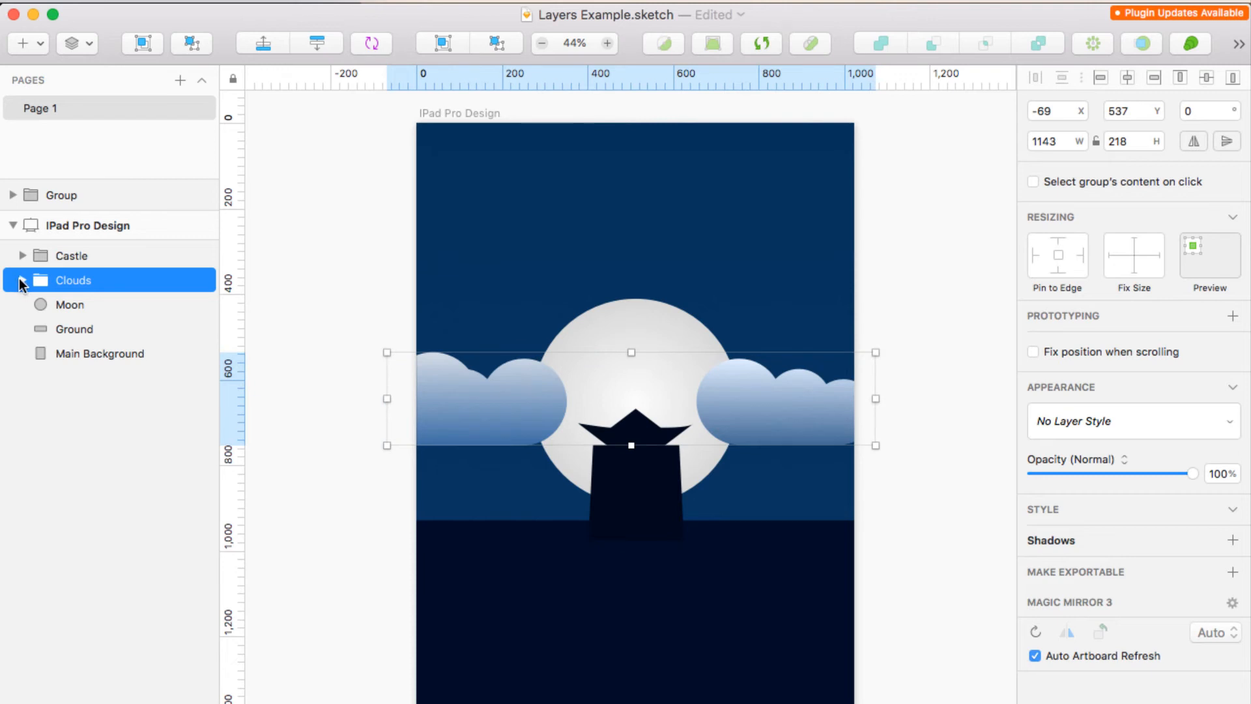
- Check the layers inside the Clouds group and shift the group slightly to about X -72, Y 543
click(22, 281)
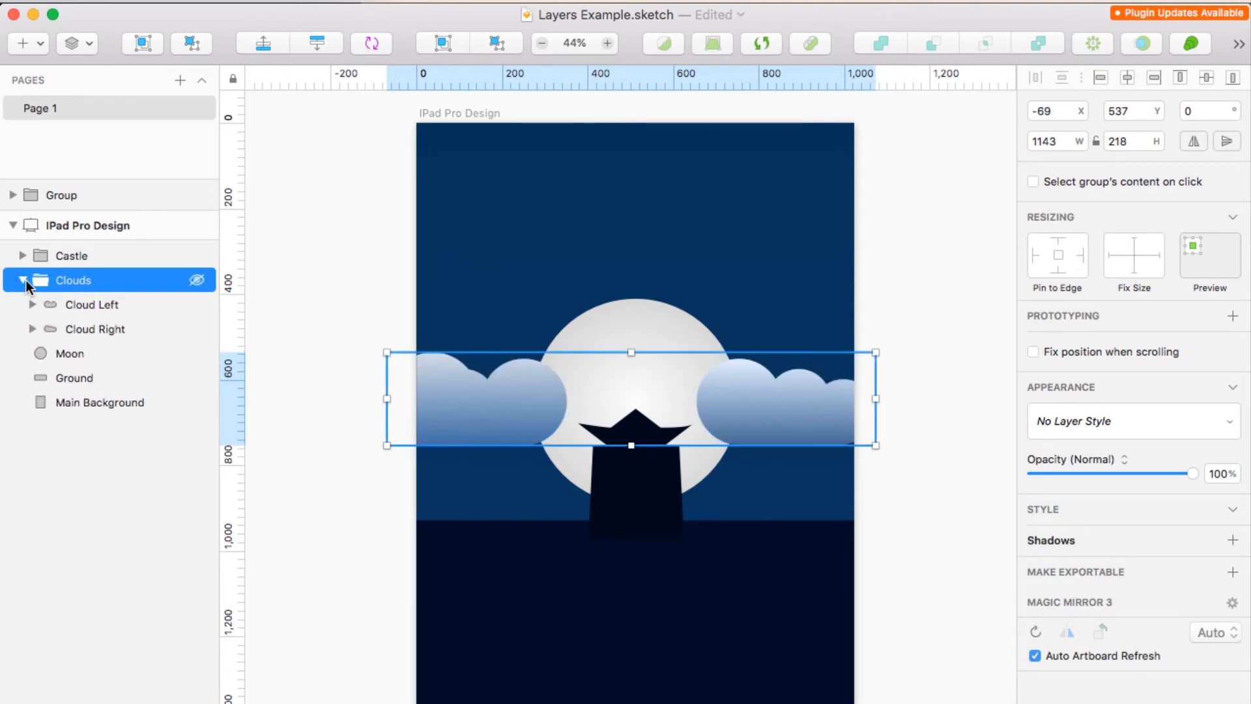
click(24, 281)
mouse_move(464, 414)
mouse_down()
mouse_move(517, 362)
mouse_move(408, 394)
mouse_move(445, 415)
mouse_up()
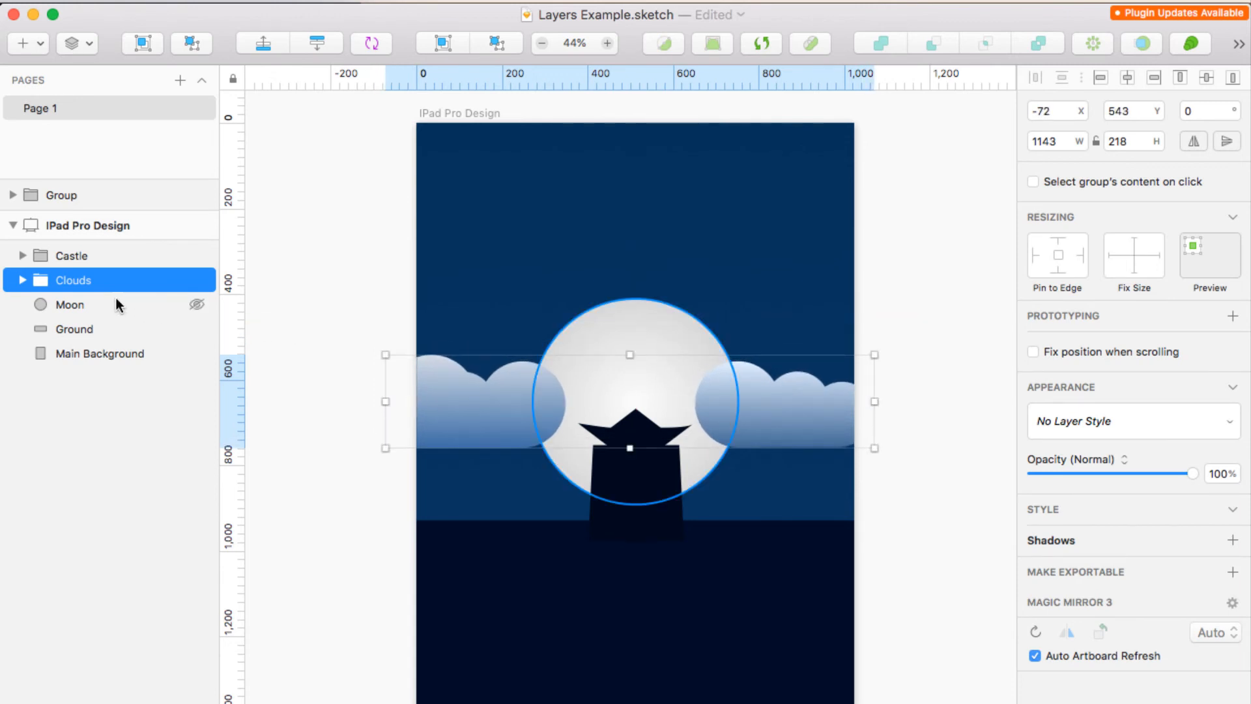
- Group the Clouds group with the Moon as Sky and move it to about X -58, Y 394
shift+click(74, 305)
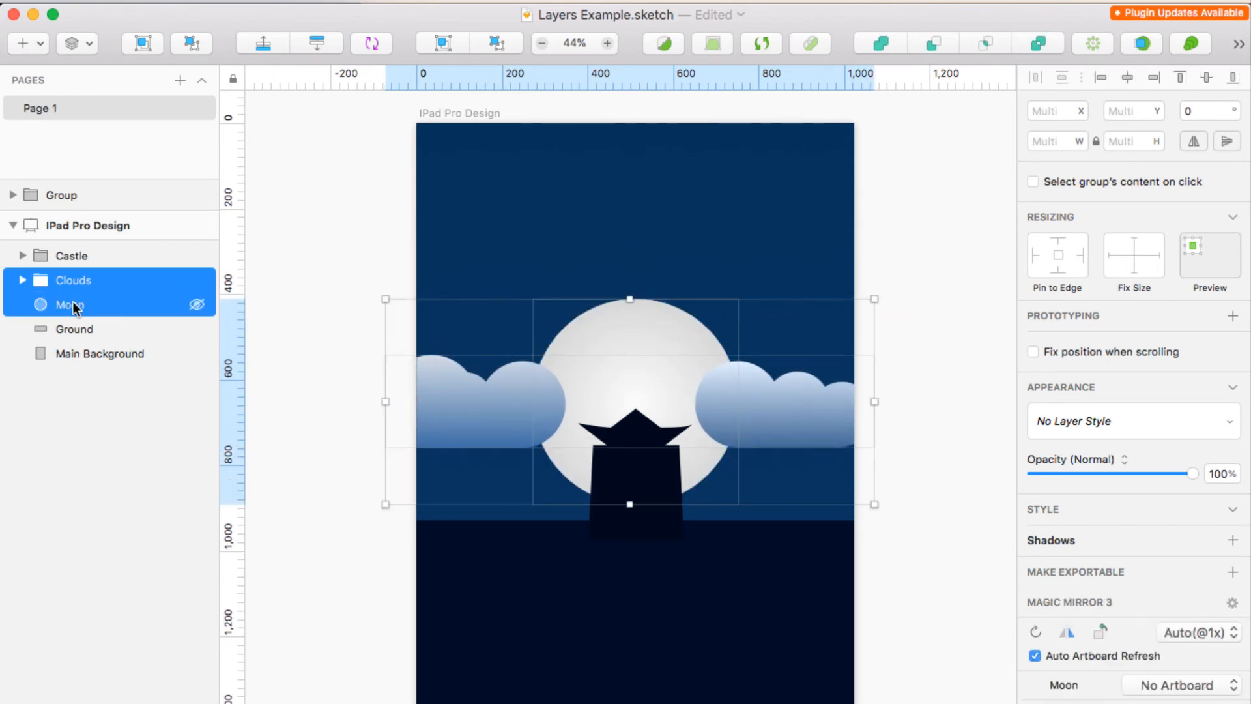
key(super+g)
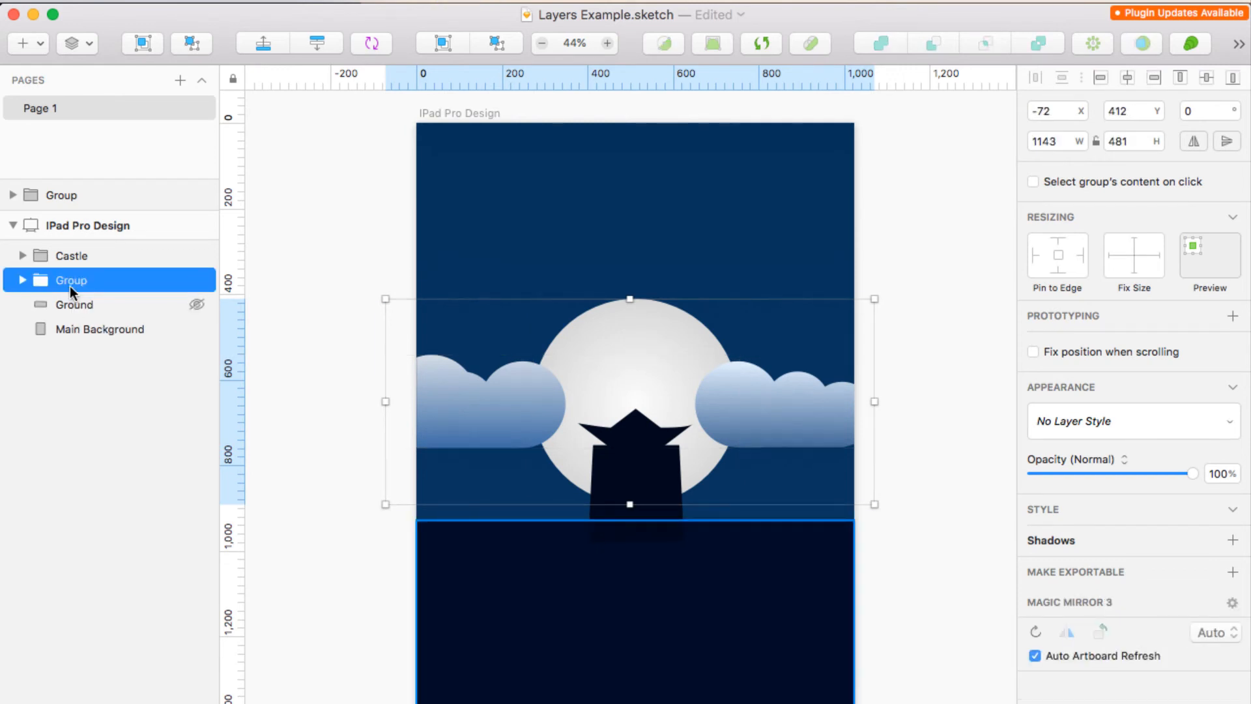
double_click(68, 277)
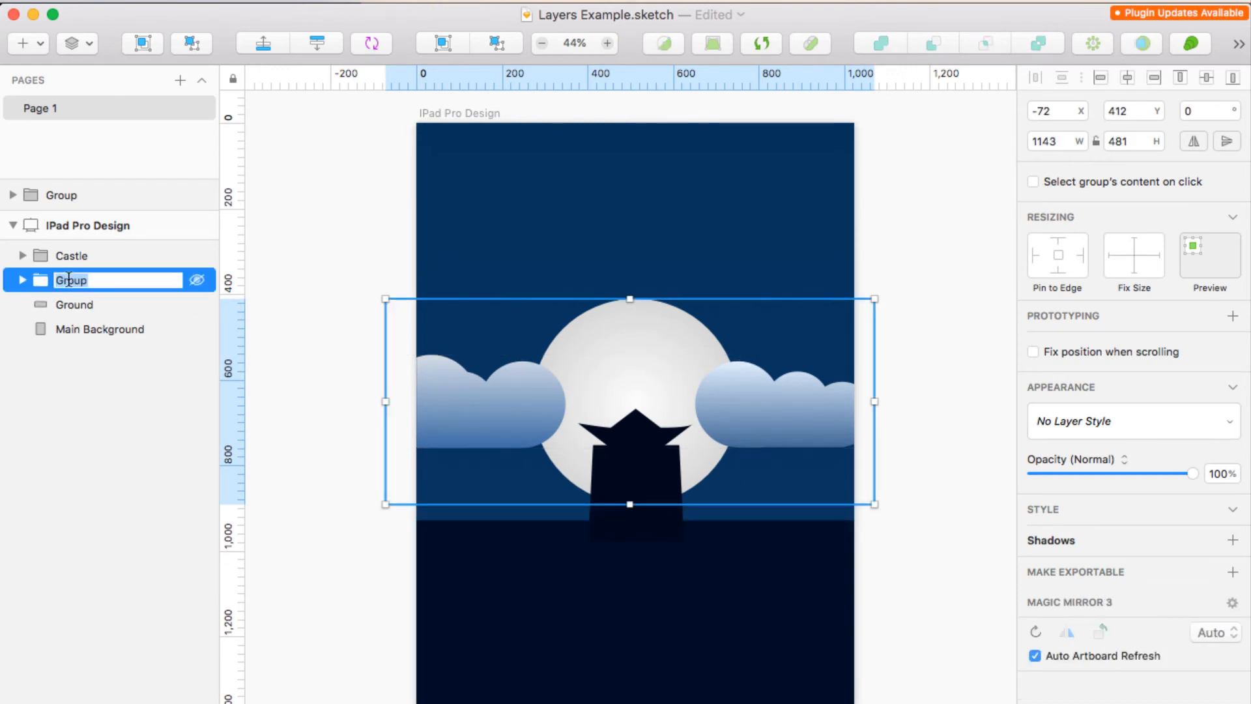
text(Sky)
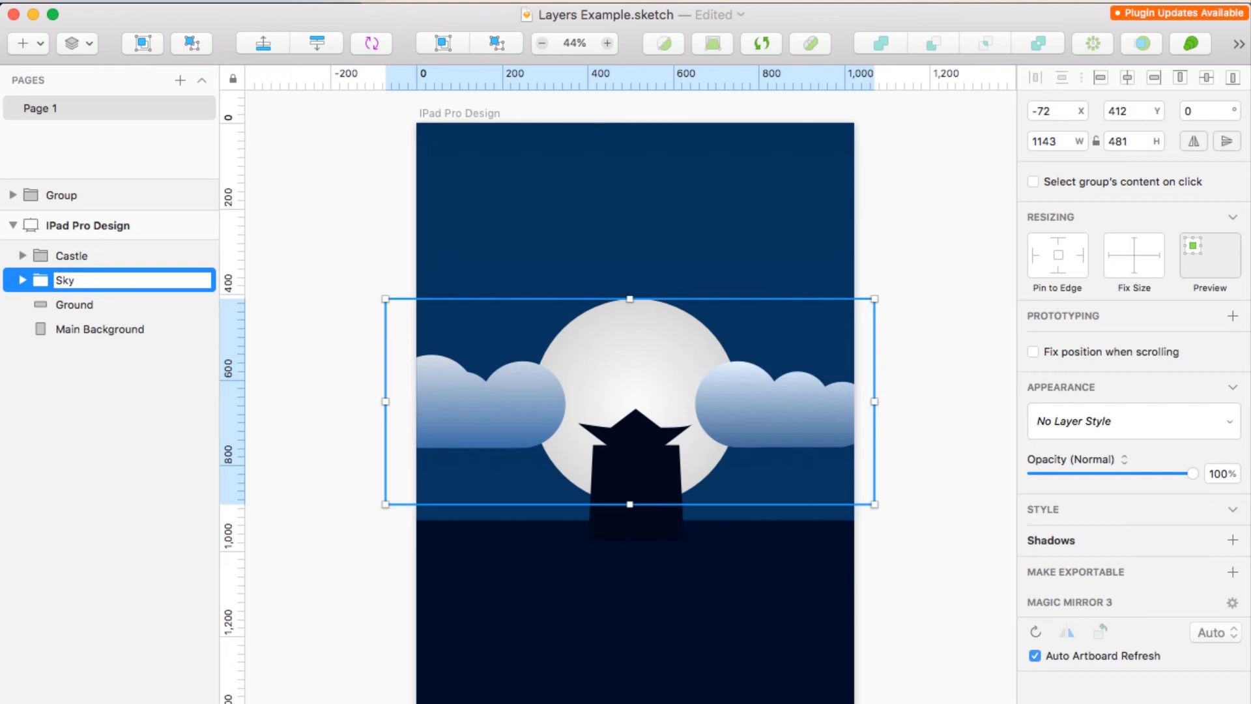
key(Return)
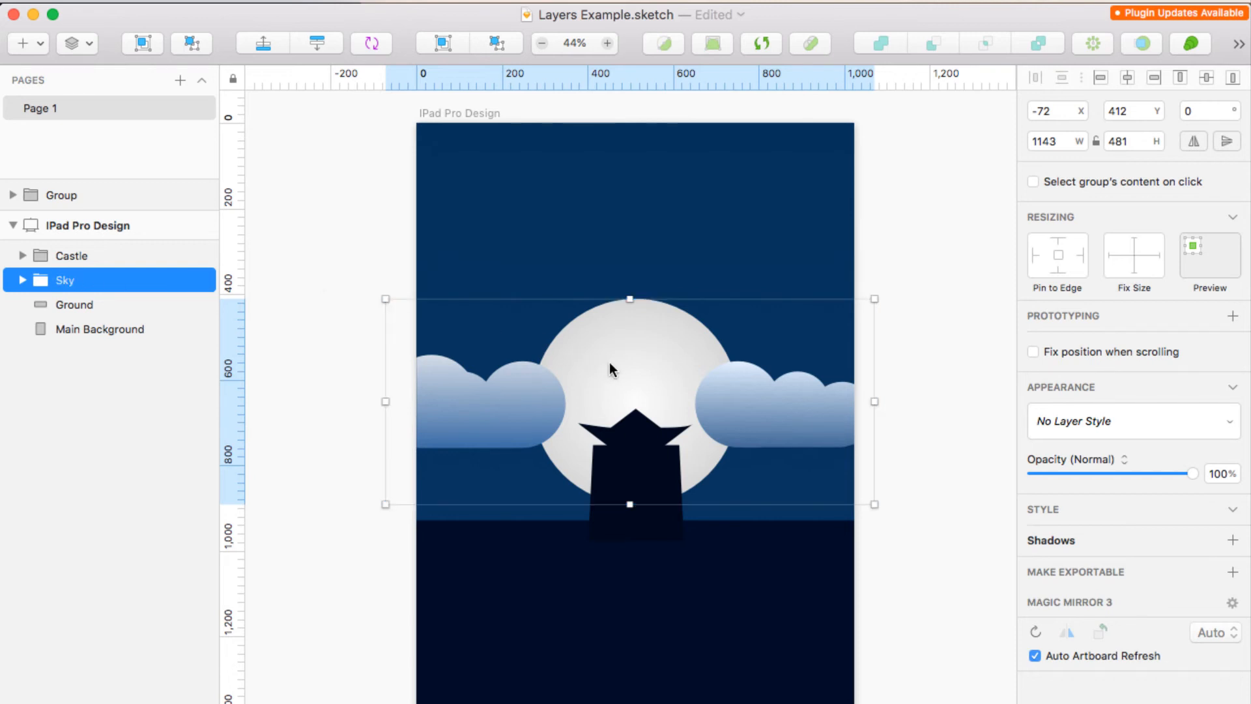
mouse_move(615, 364)
mouse_down()
mouse_move(593, 326)
mouse_move(620, 324)
mouse_move(622, 354)
mouse_up()
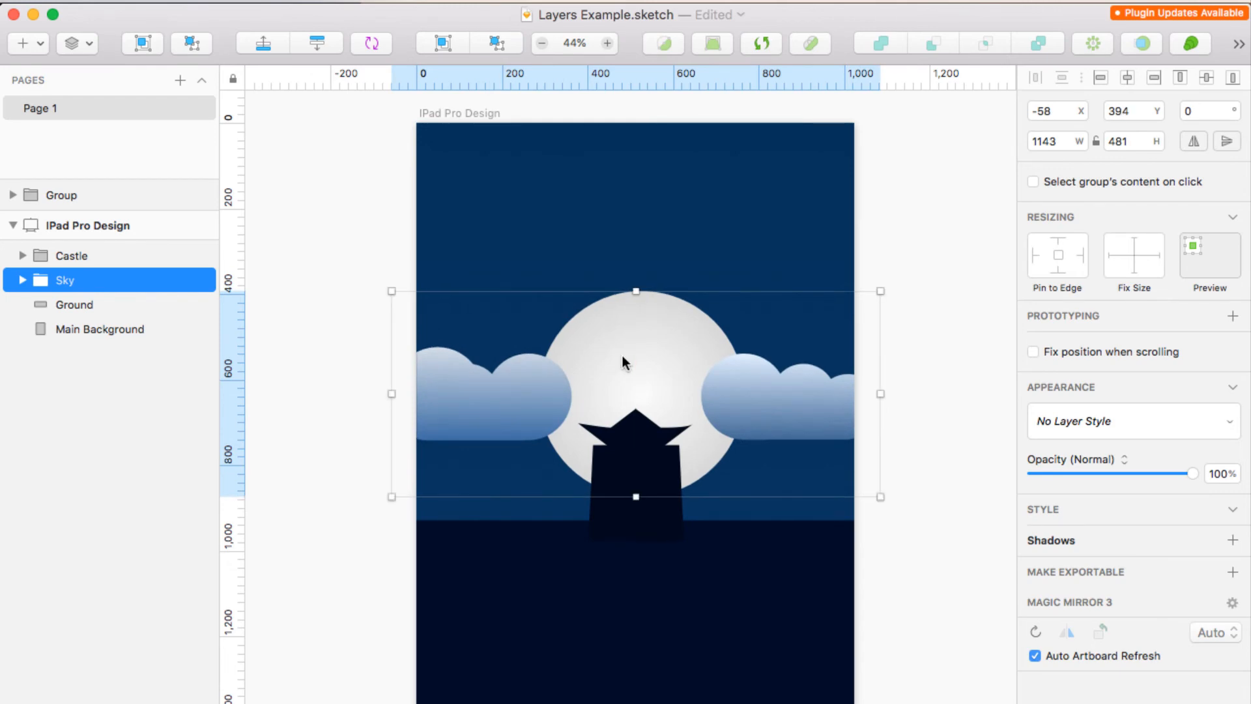
click(348, 384)
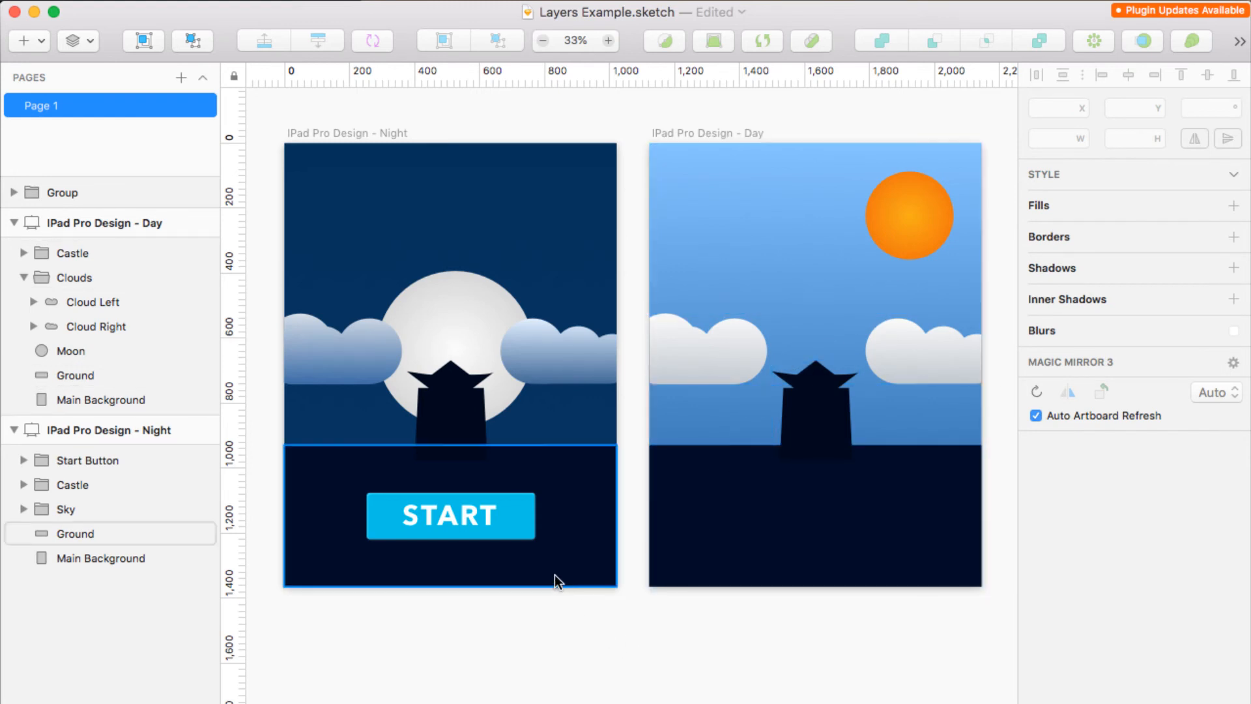
- Turn the START button group on the Night artboard into a symbol named Start Button, sent to the Symbols page
click(521, 533)
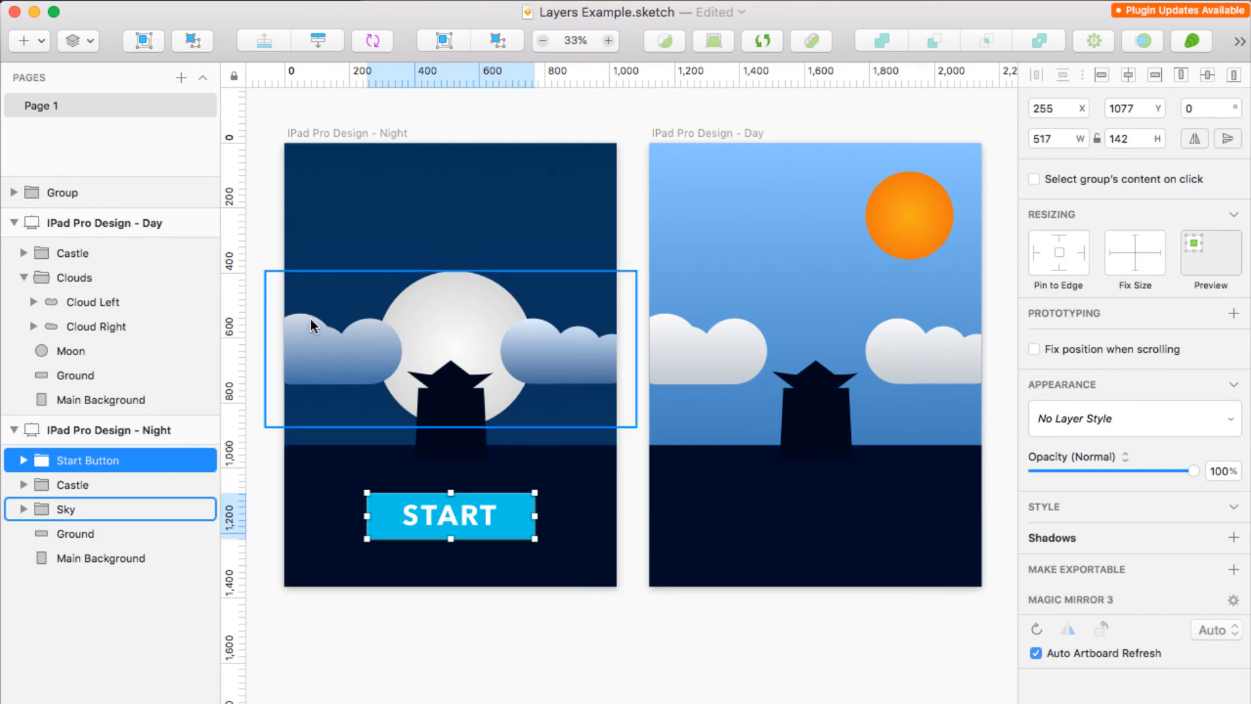
click(377, 43)
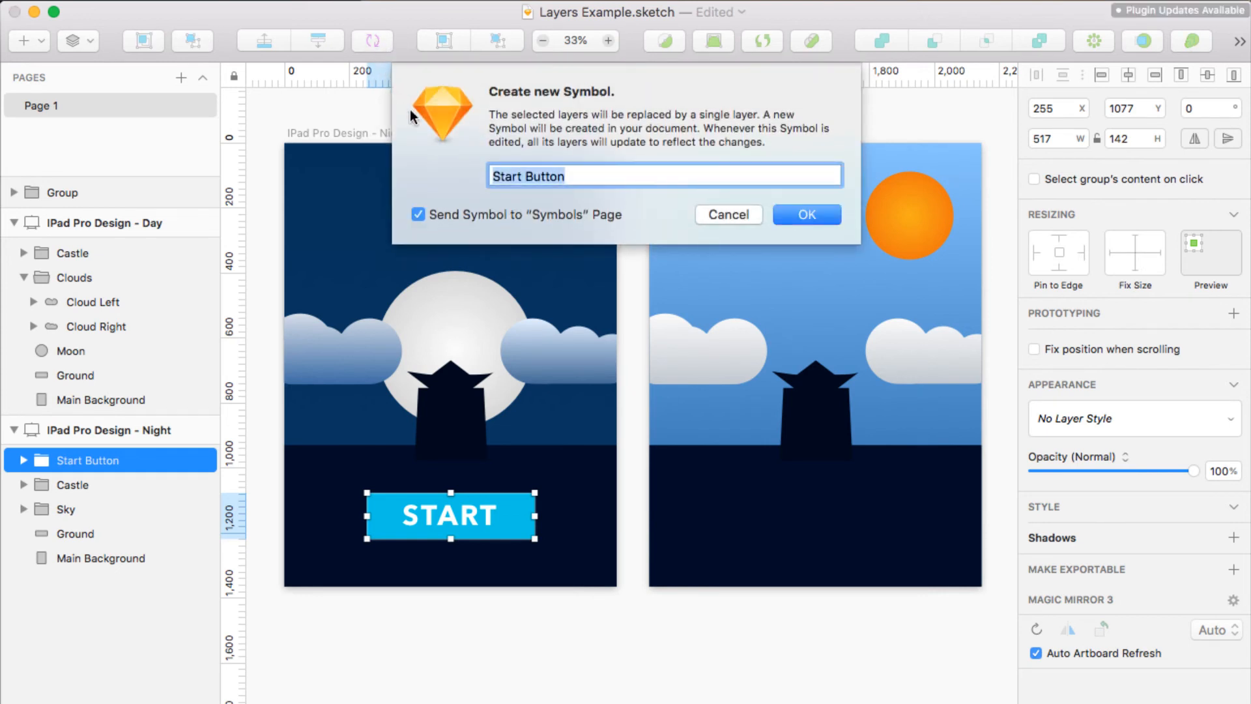
click(795, 214)
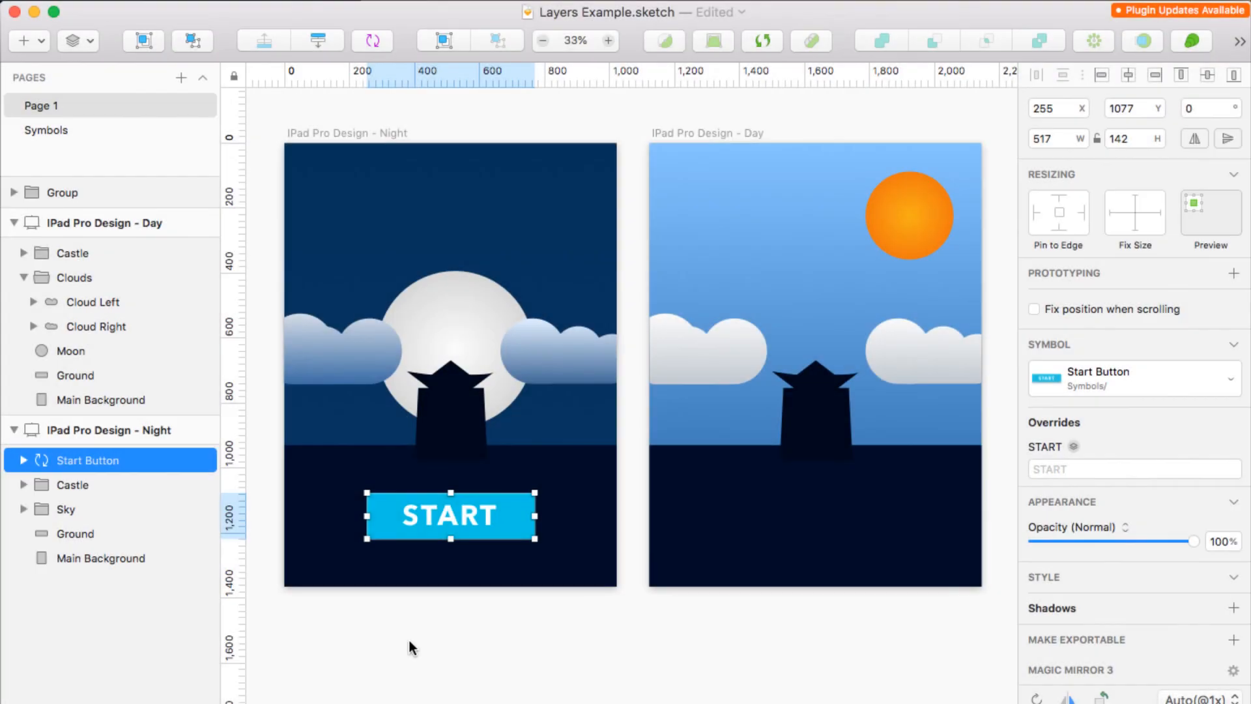
click(412, 647)
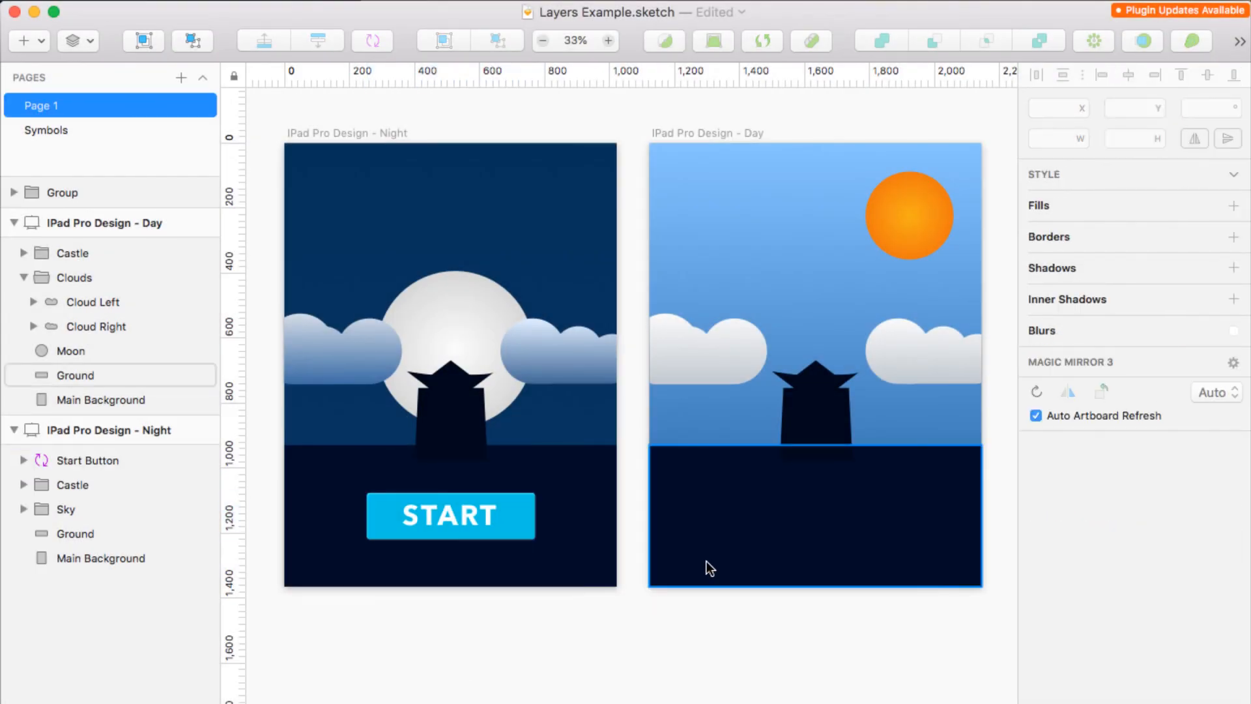
- Insert the Start Button symbol on the Day artboard, centred on the dark ground below the castle at about Y 1077
click(699, 132)
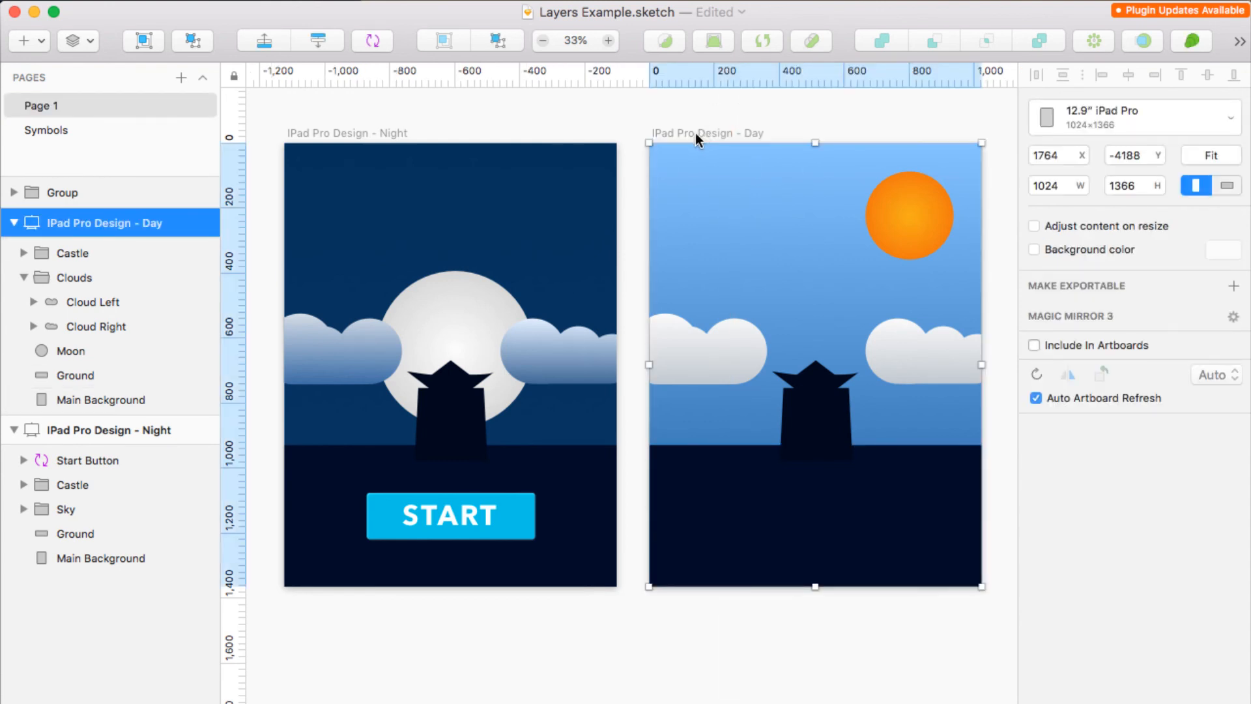
click(41, 44)
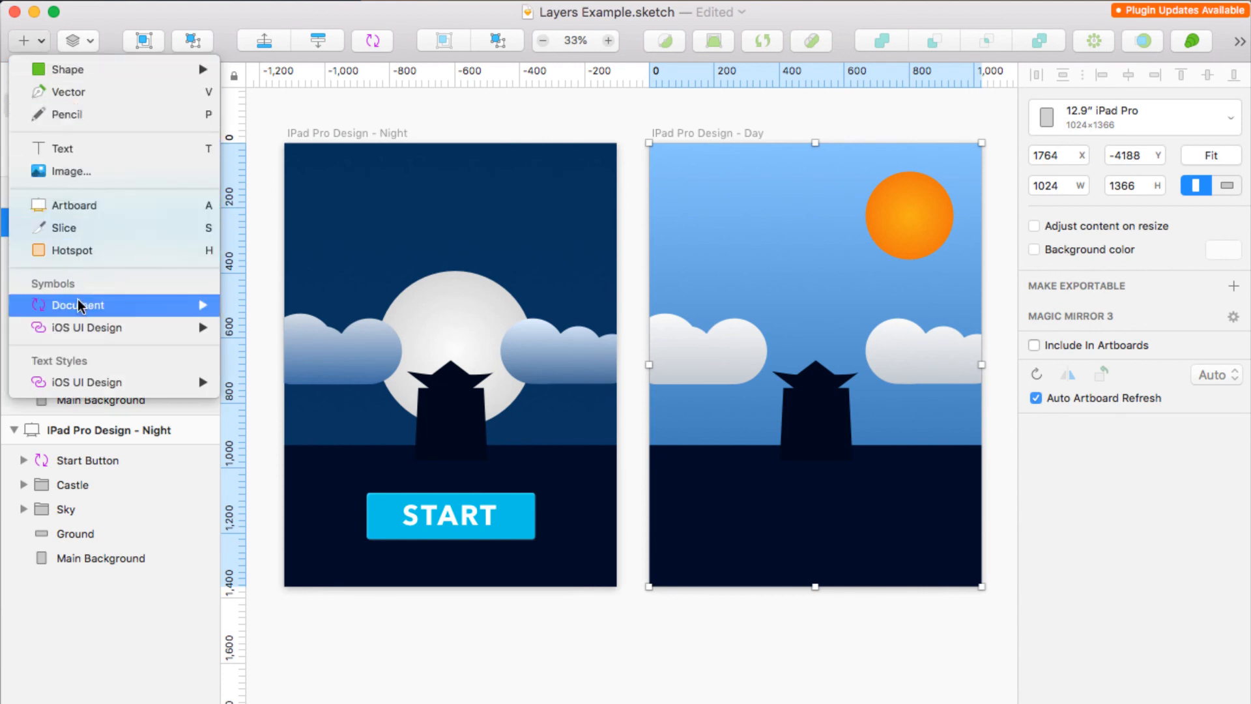
mouse_move(80, 305)
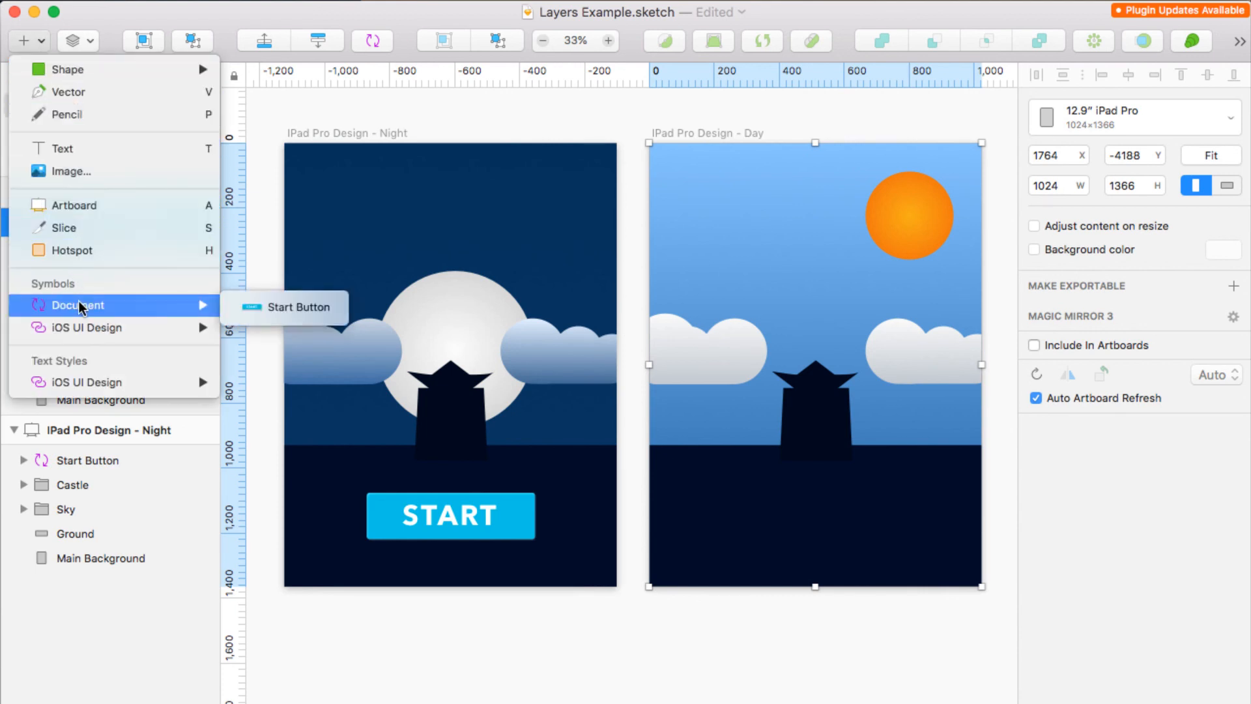
click(281, 312)
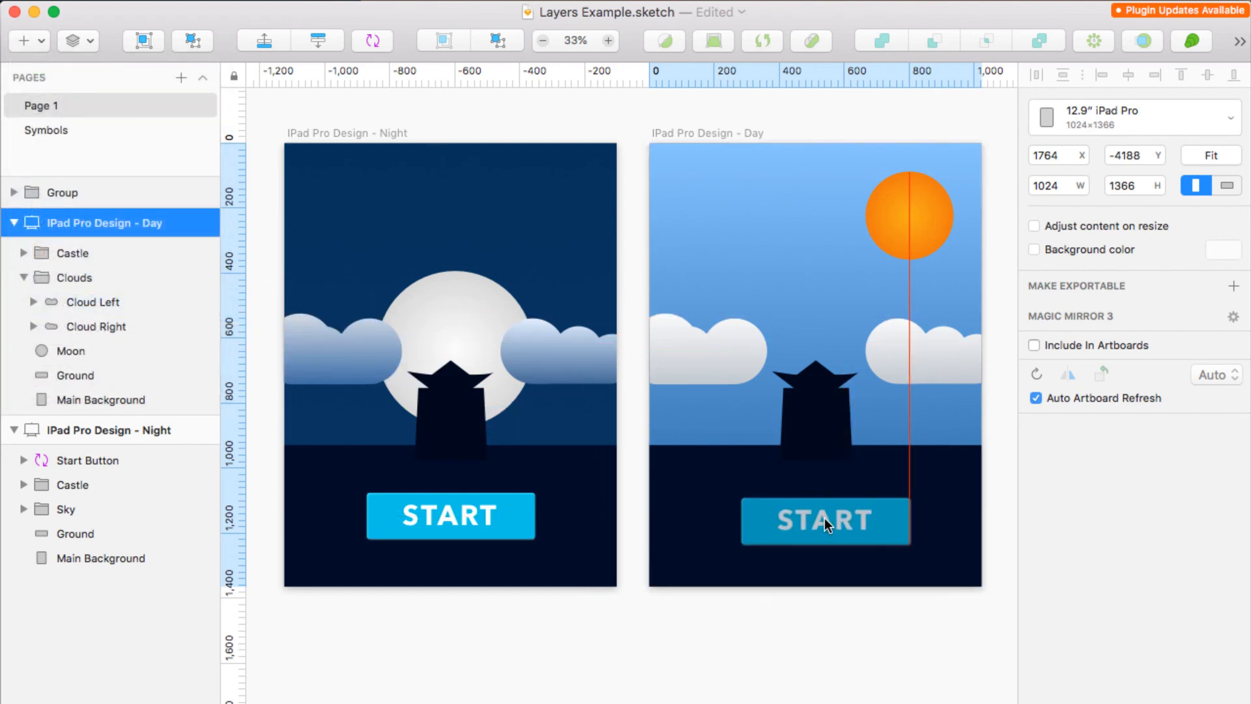
click(816, 519)
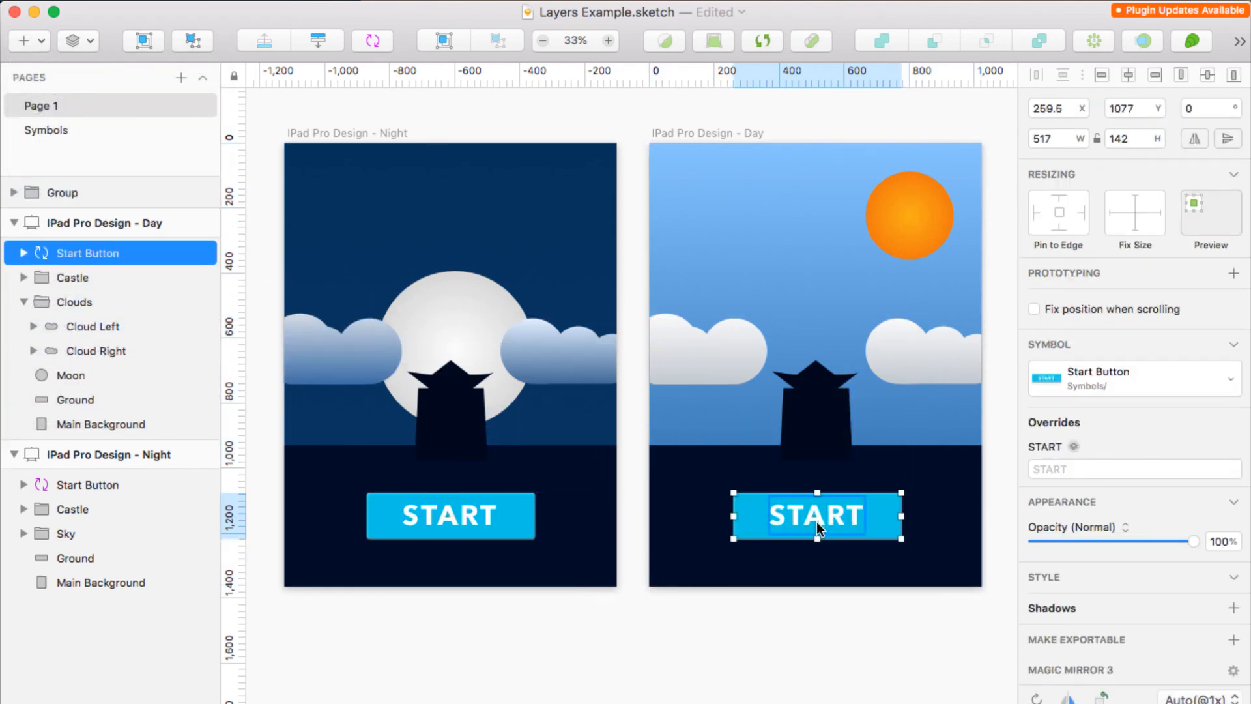
drag(874, 522, 872, 522)
click(518, 608)
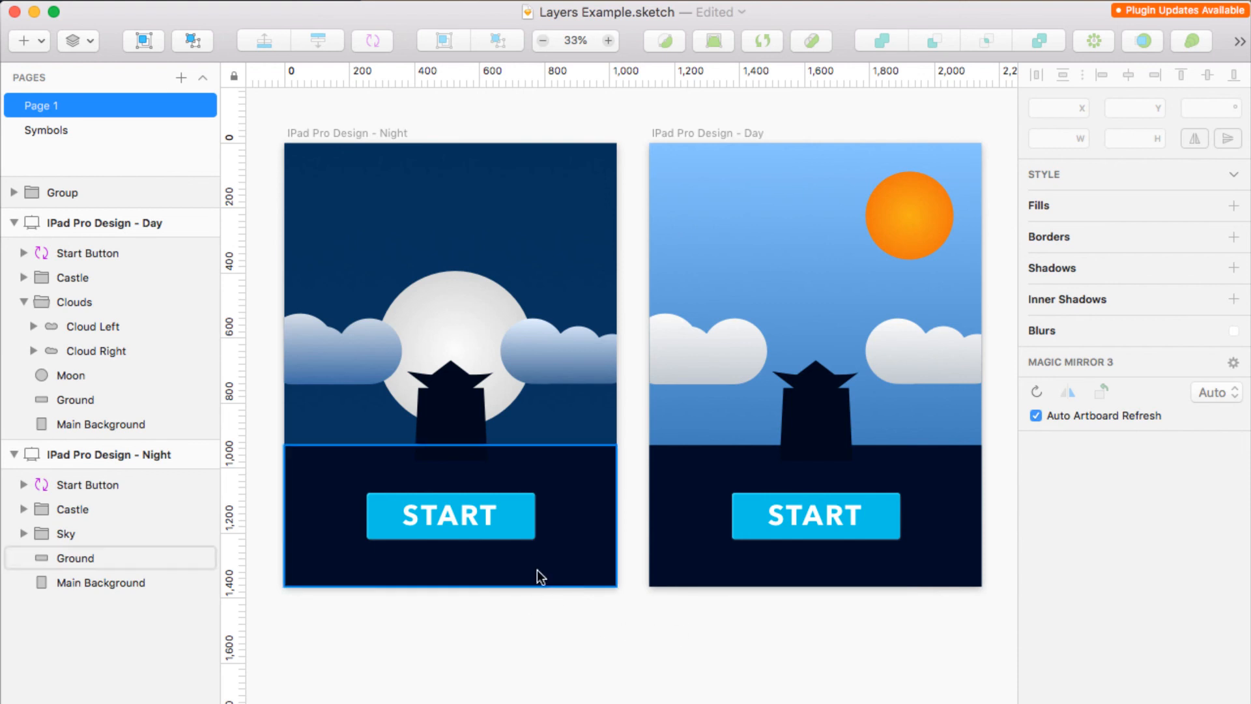
- Open the Start Button symbol's master from its instance on the Night artboard and expand its layer group
click(522, 529)
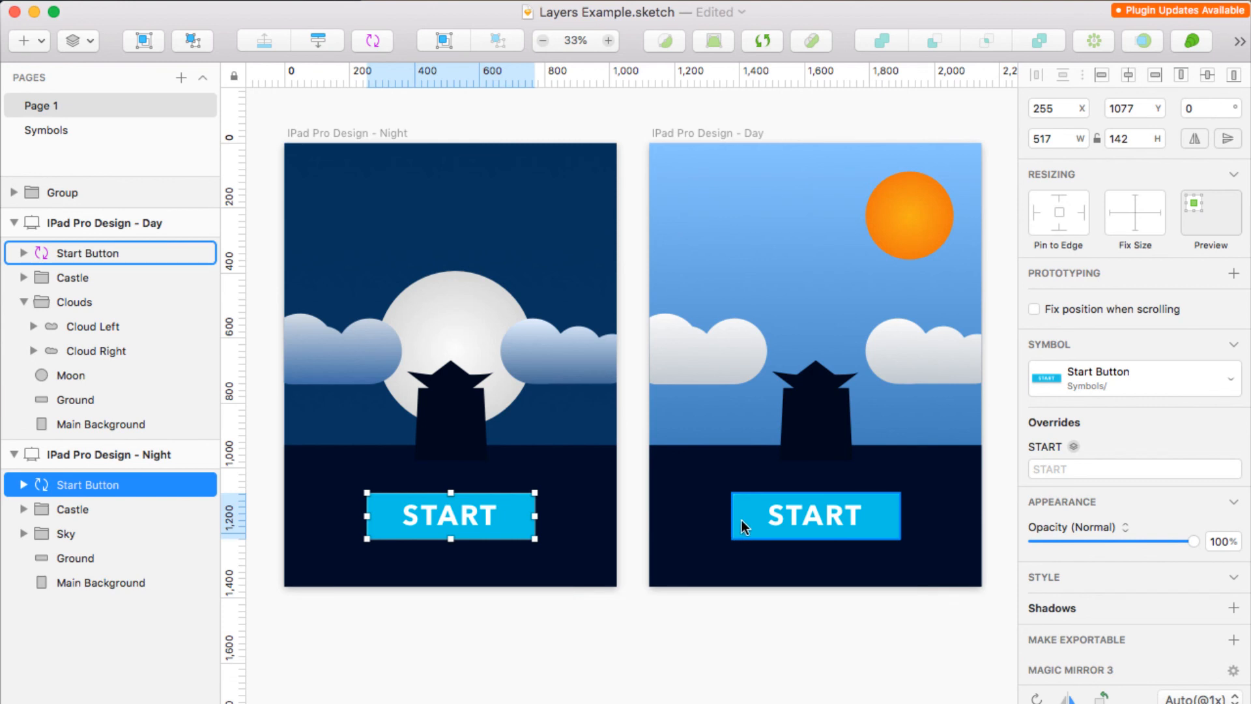
double_click(514, 523)
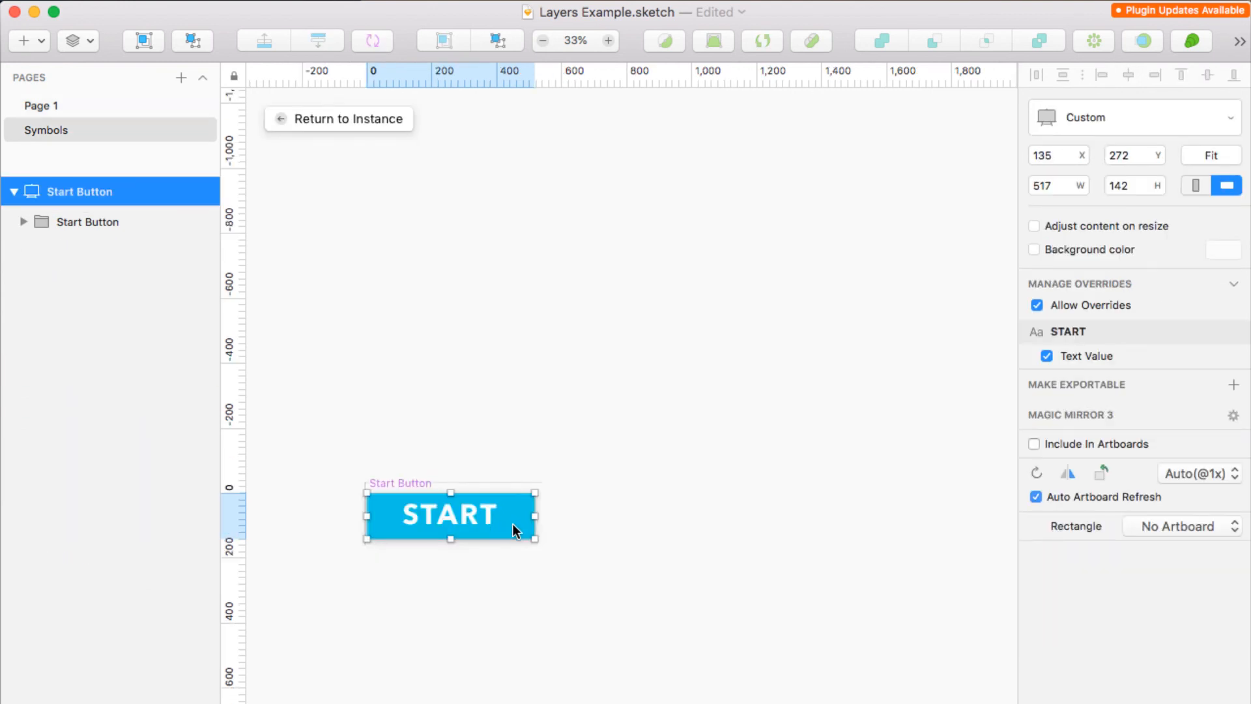
click(25, 222)
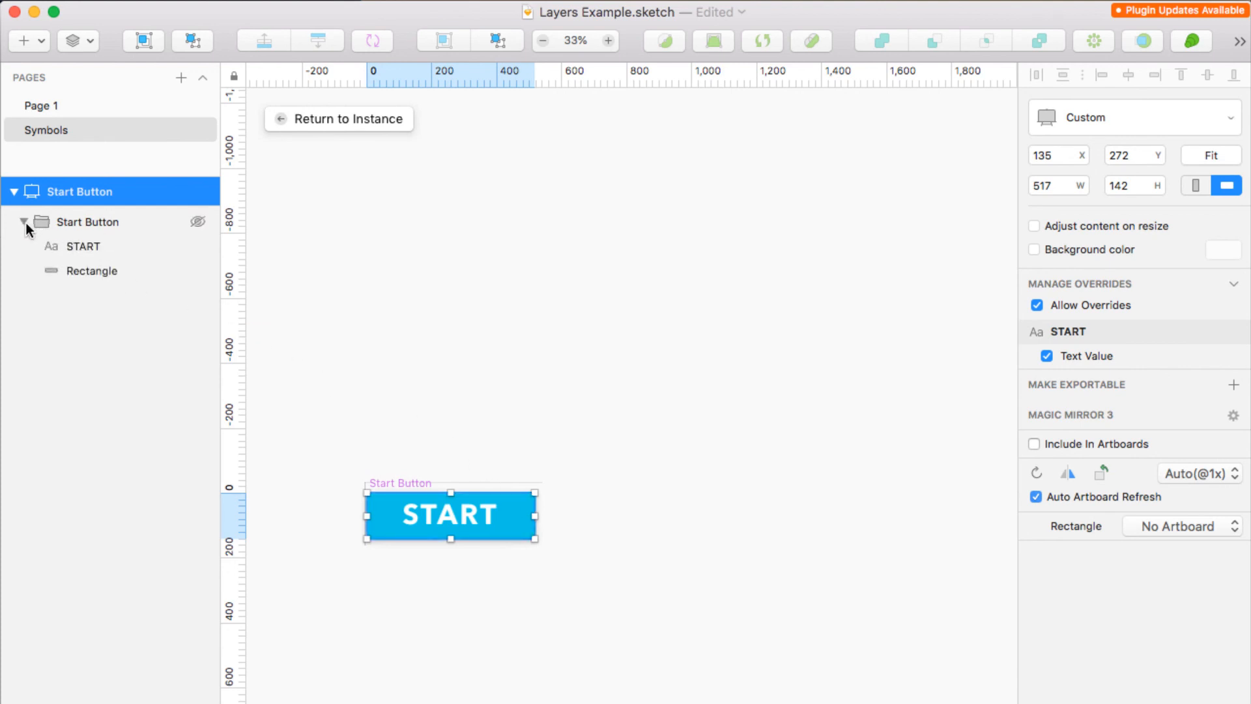
- Change the fill of the symbol's Rectangle layer to orange #E65401 and return to the artboards on Page 1
click(77, 268)
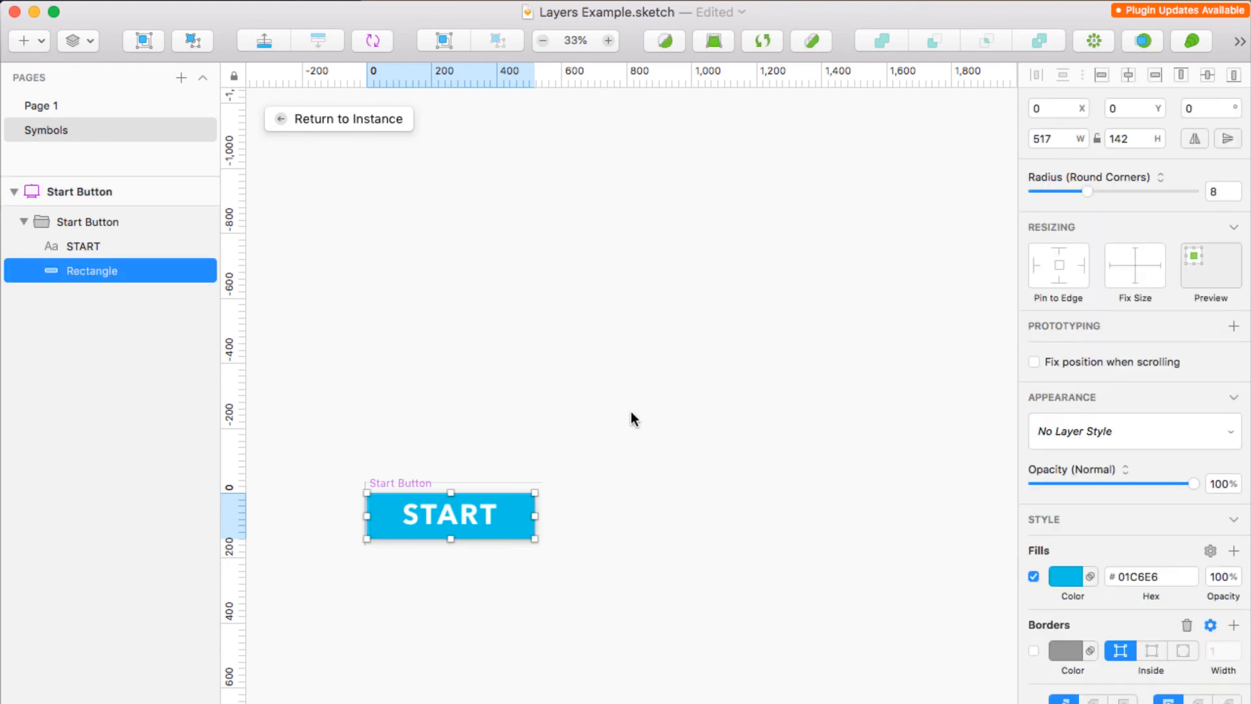
click(1065, 575)
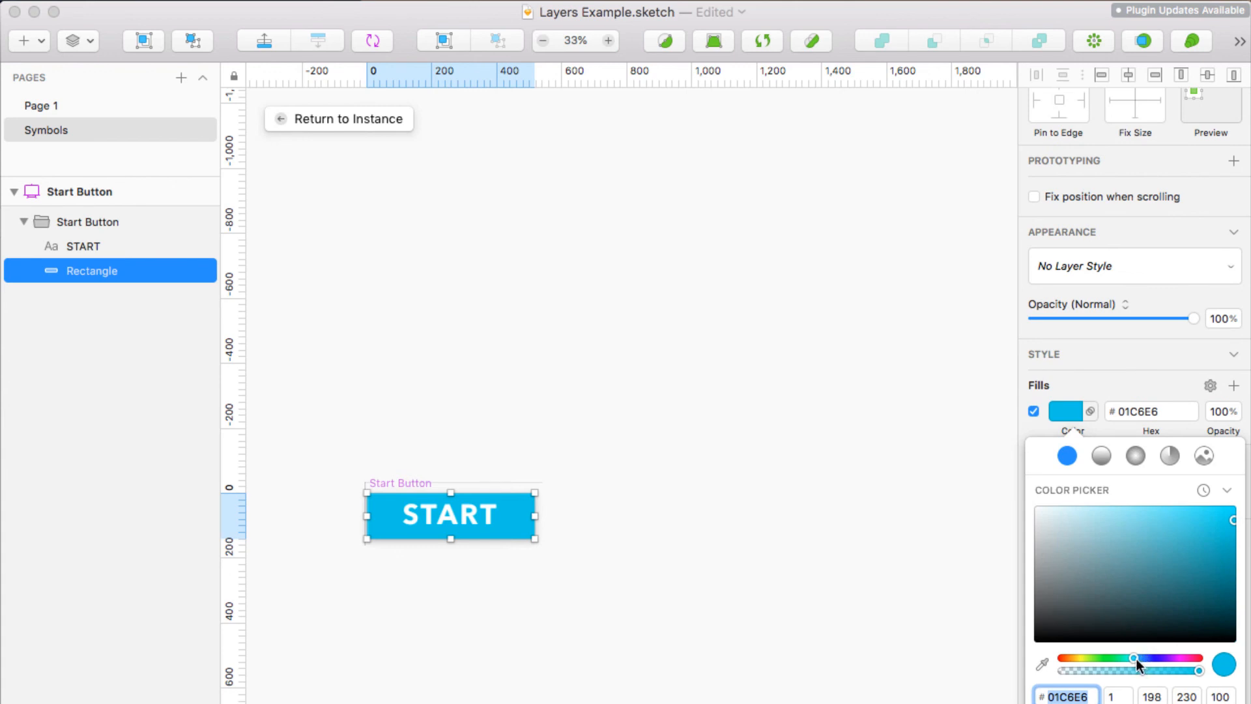
drag(1136, 659, 1069, 658)
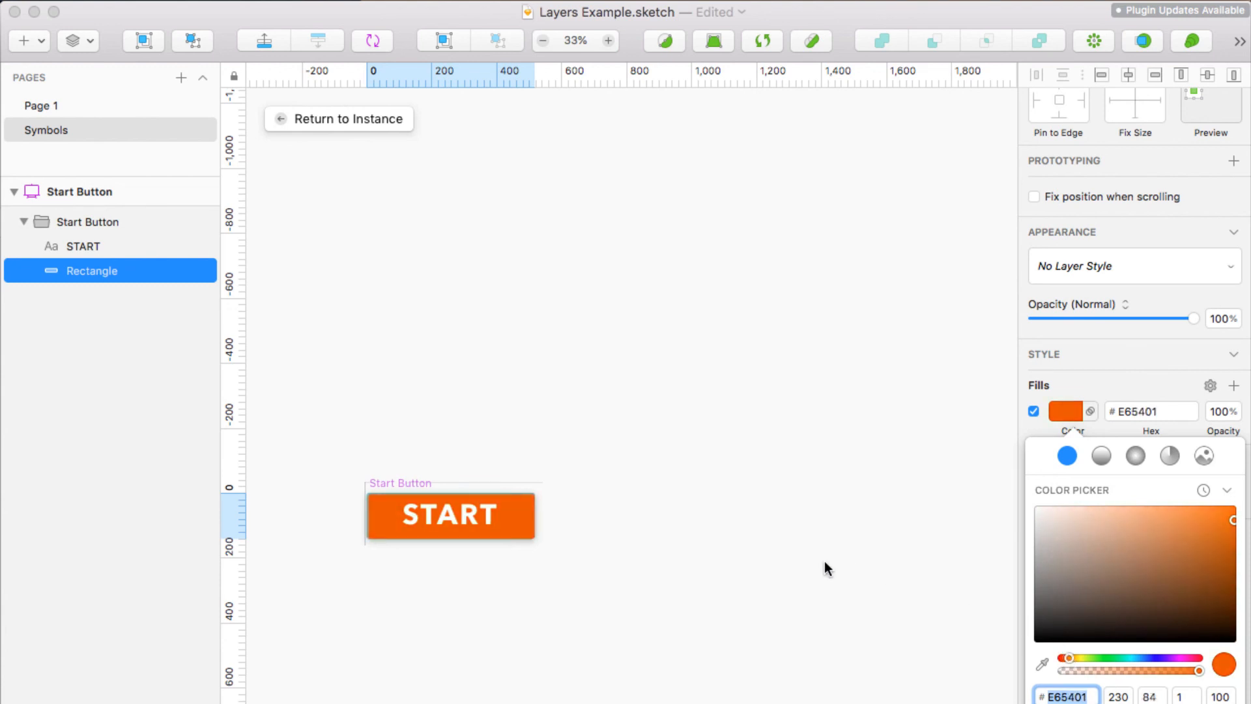
key(Escape)
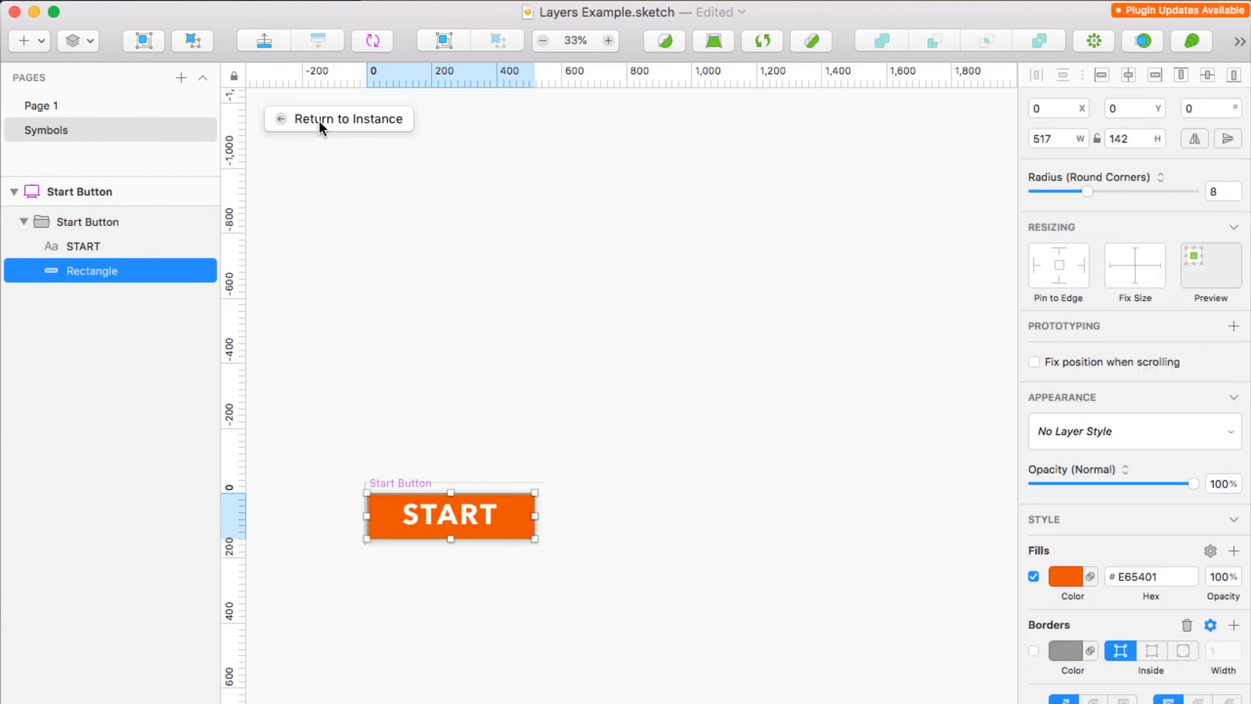
click(319, 121)
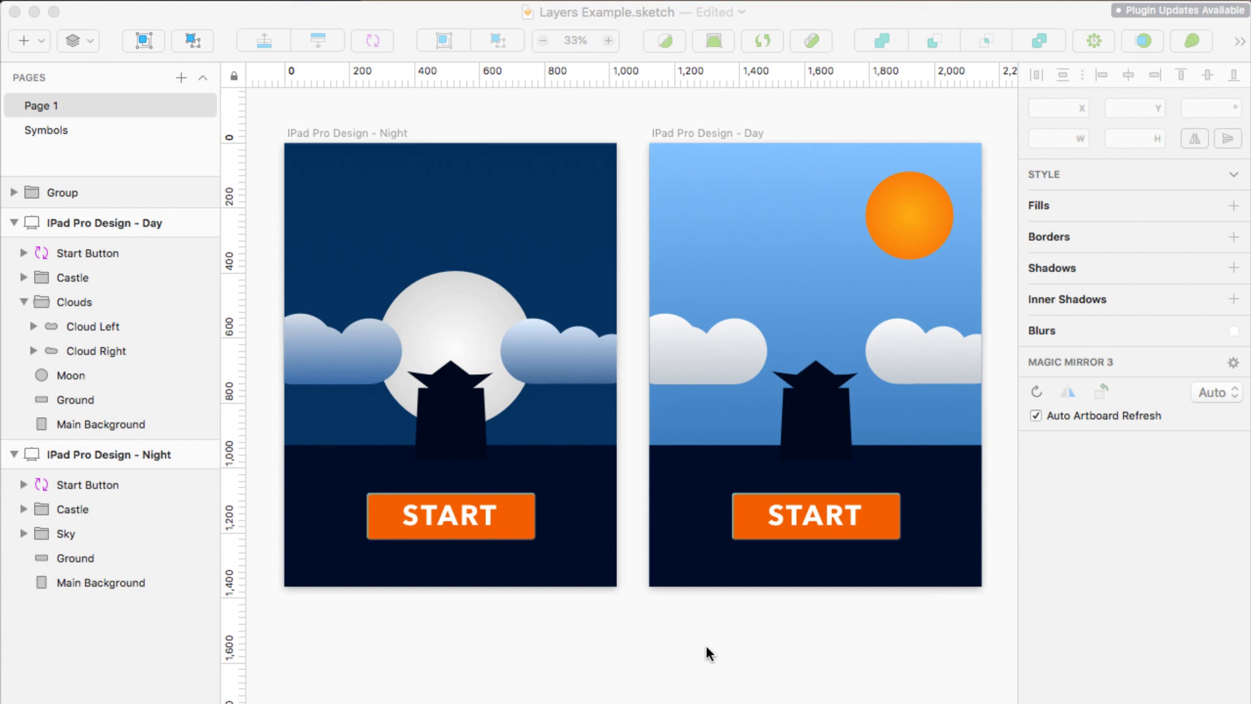
click(706, 647)
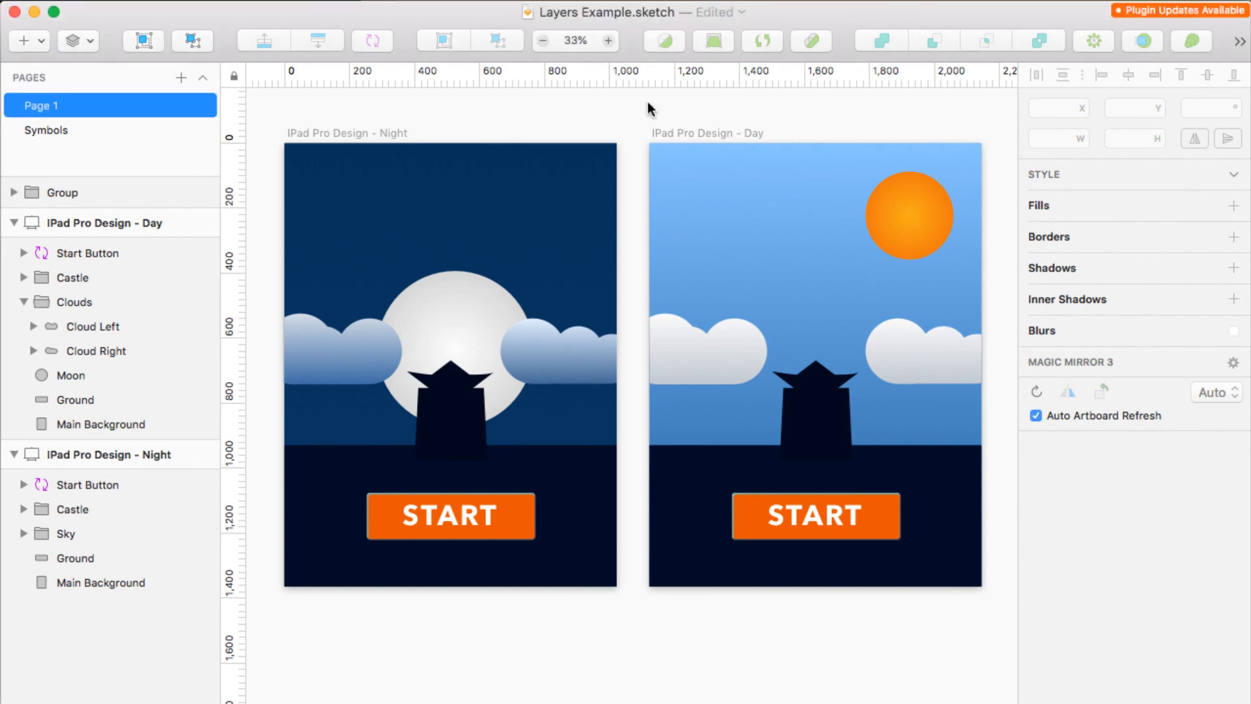